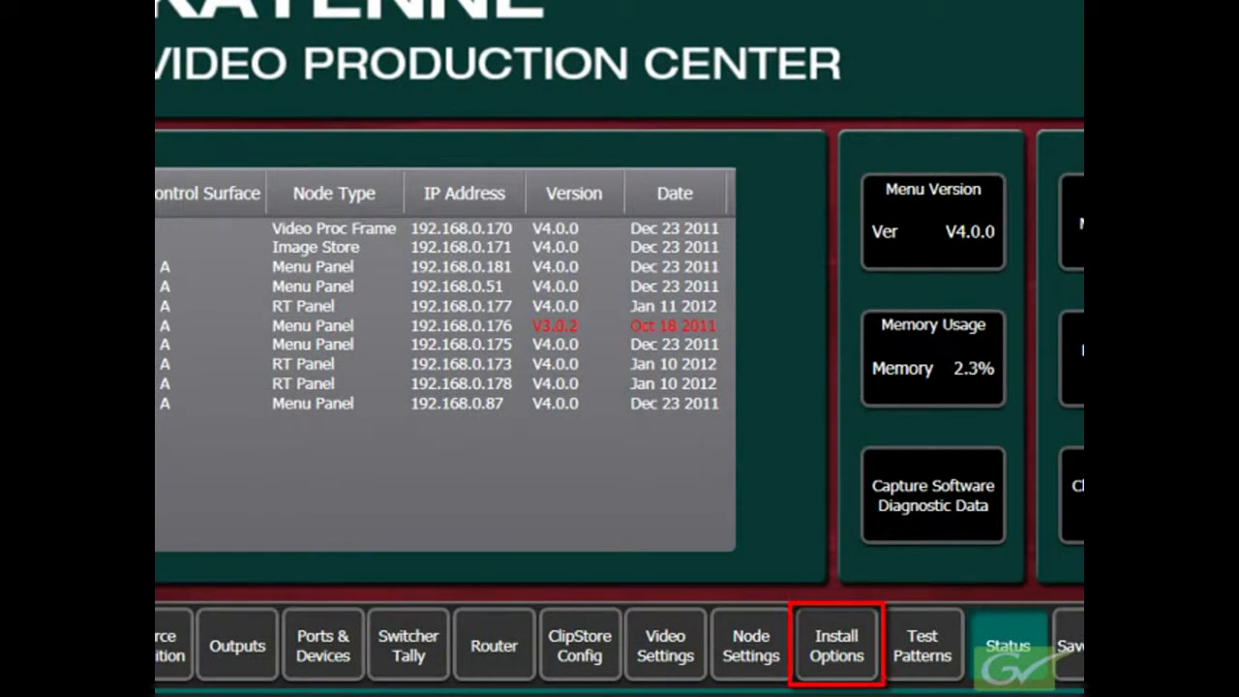
Step: Show the installed options table listing the licensed features, including 4 Clip Store inputs
click(836, 668)
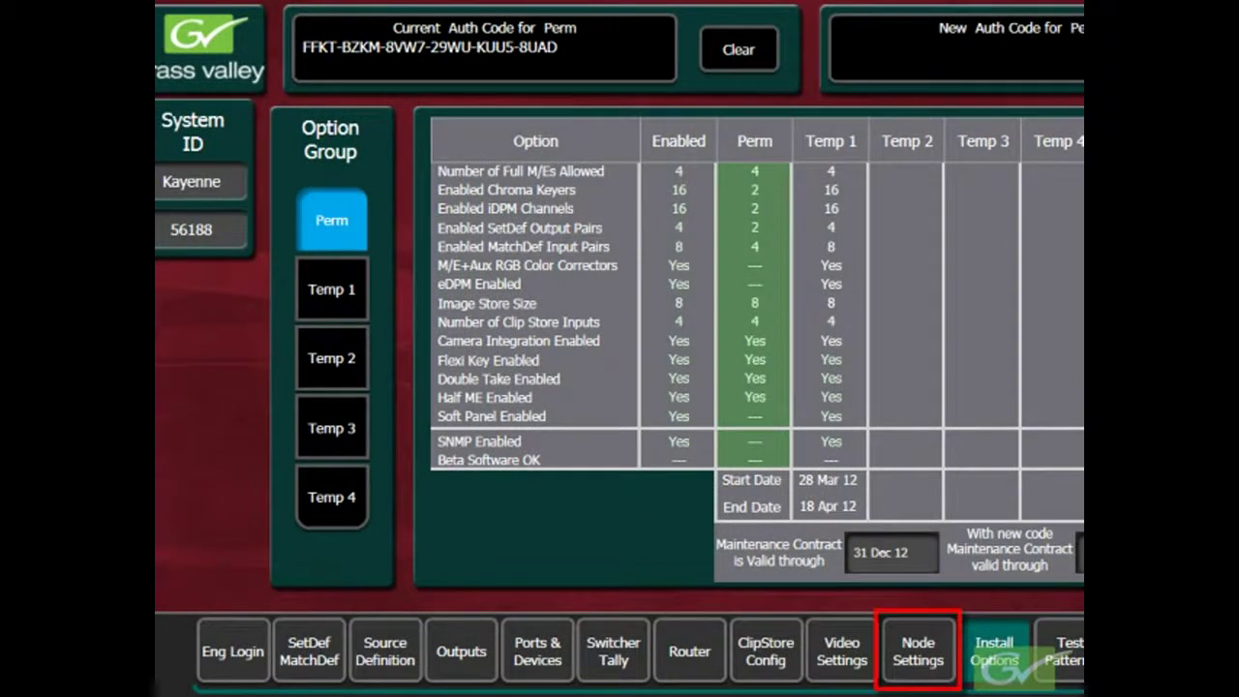
Step: In Node Settings, set the Clip-Store IP address to 192.168.0.180 and re-enable its connection
click(917, 651)
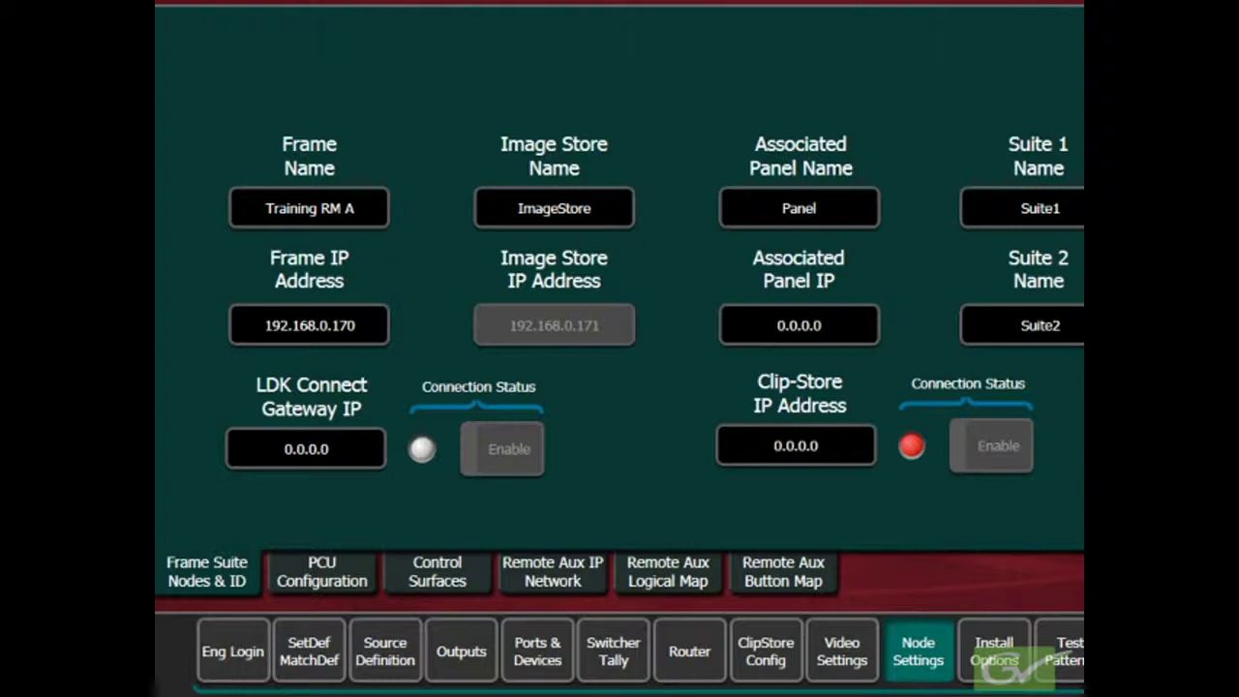
click(808, 447)
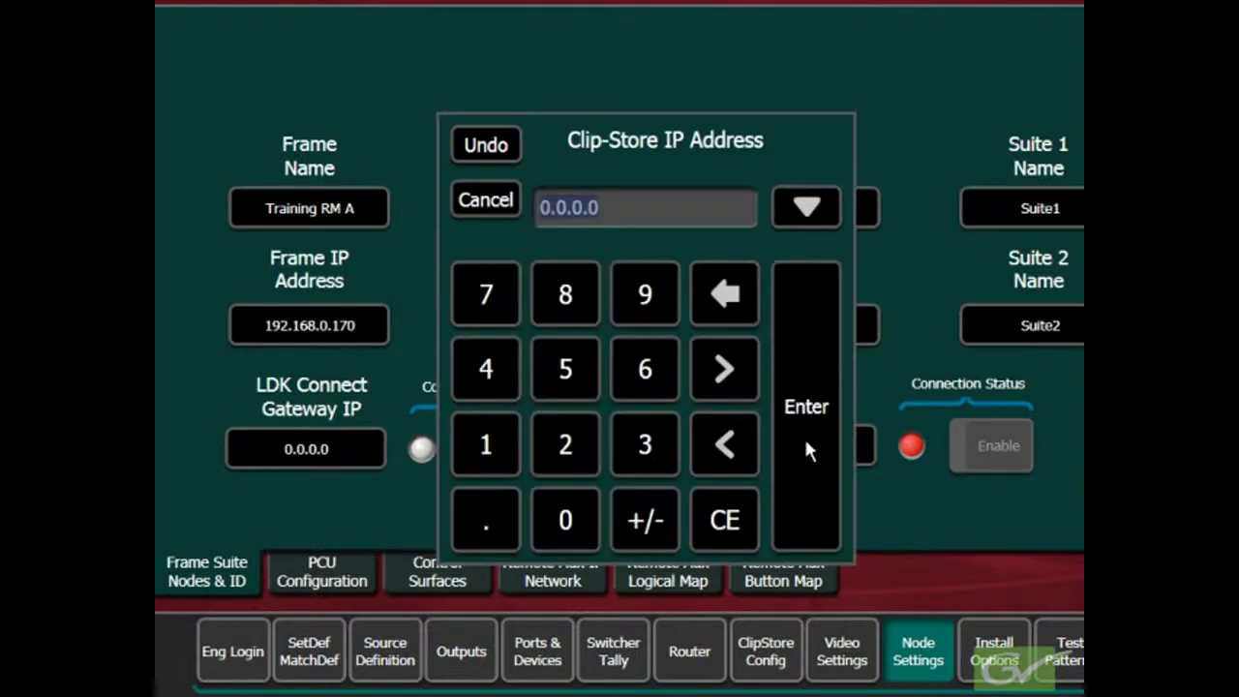
text(192.1)
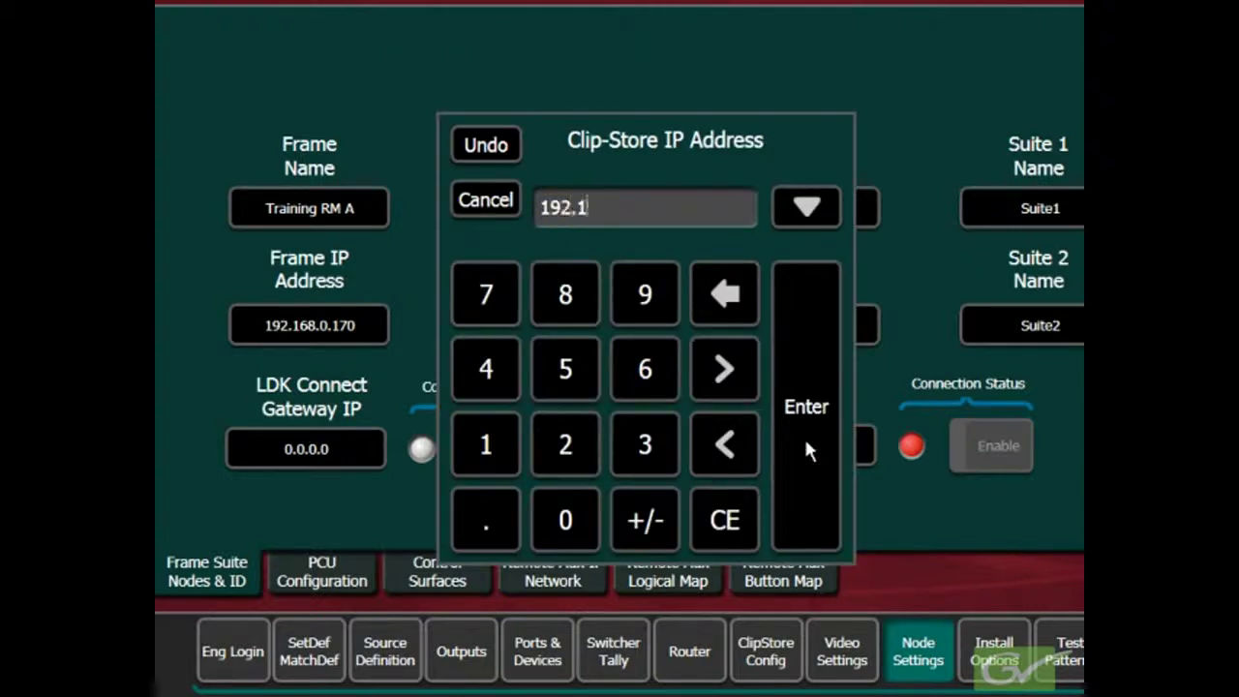
text(68.0.180)
key(Return)
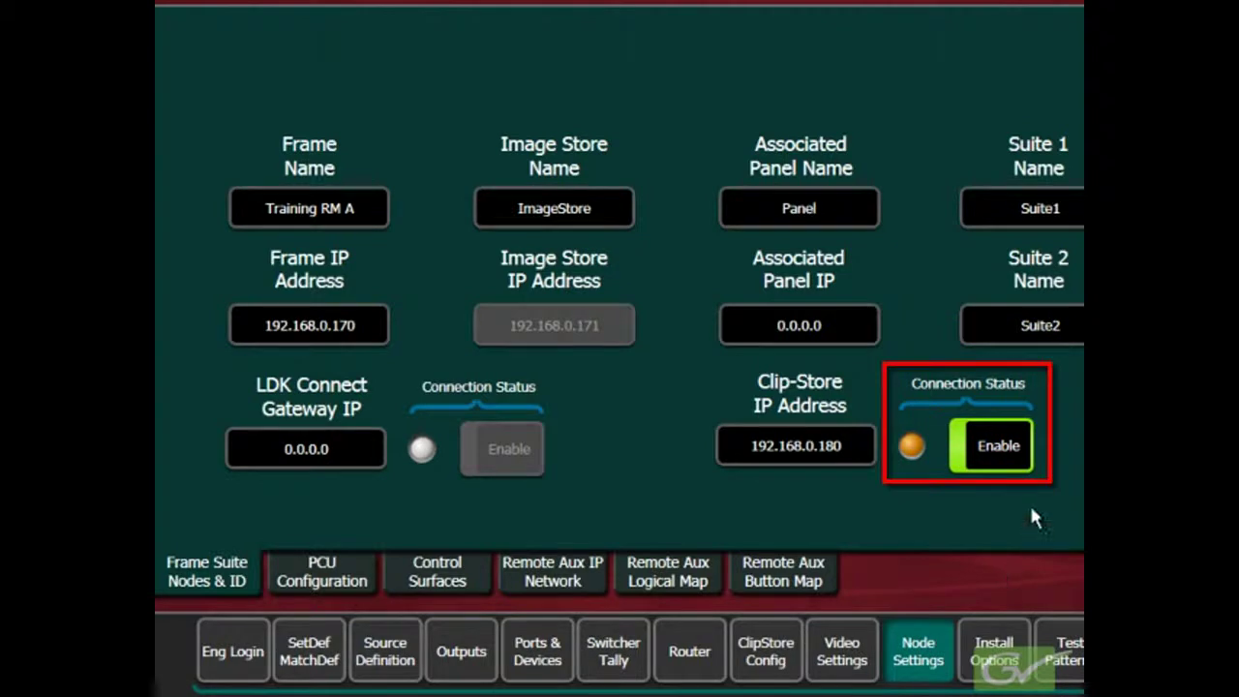
click(993, 465)
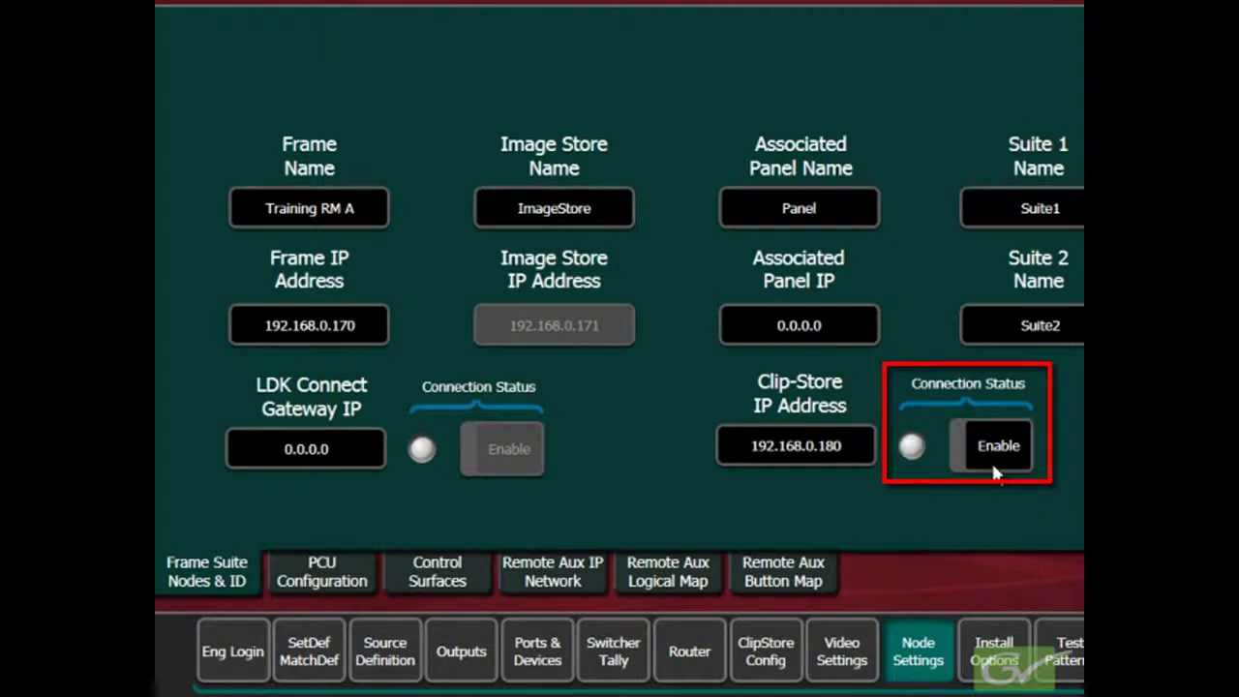
click(993, 466)
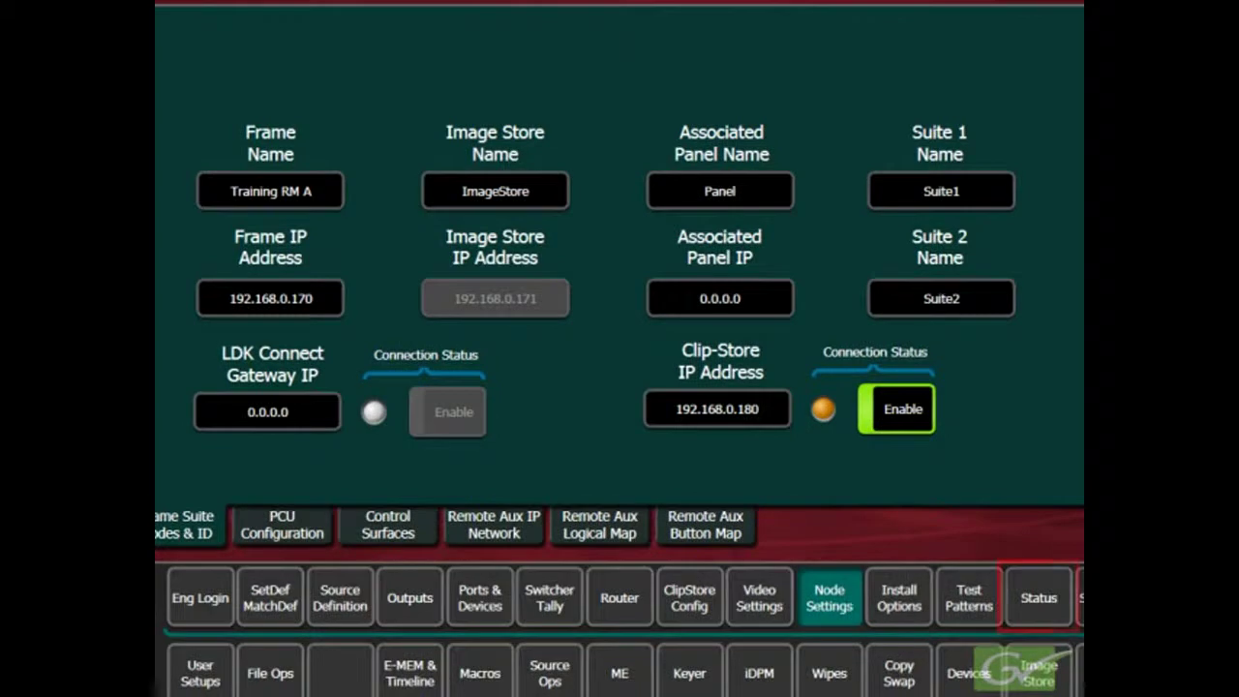
Step: Show the Status page confirming the Clip Store node at 192.168.0.180, version V7.4.2.1592, connected
click(1042, 610)
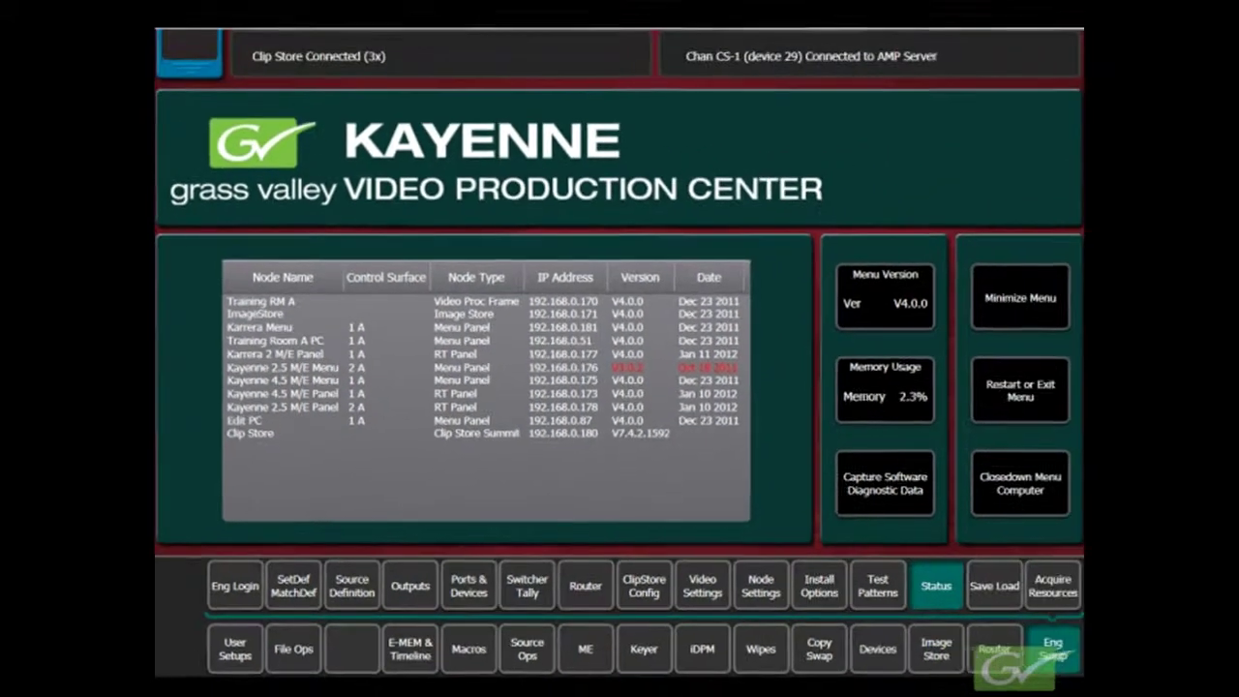
Step: Define CS-1 as a shaped linear key with key input 26, controlled by external device CS-1
click(364, 583)
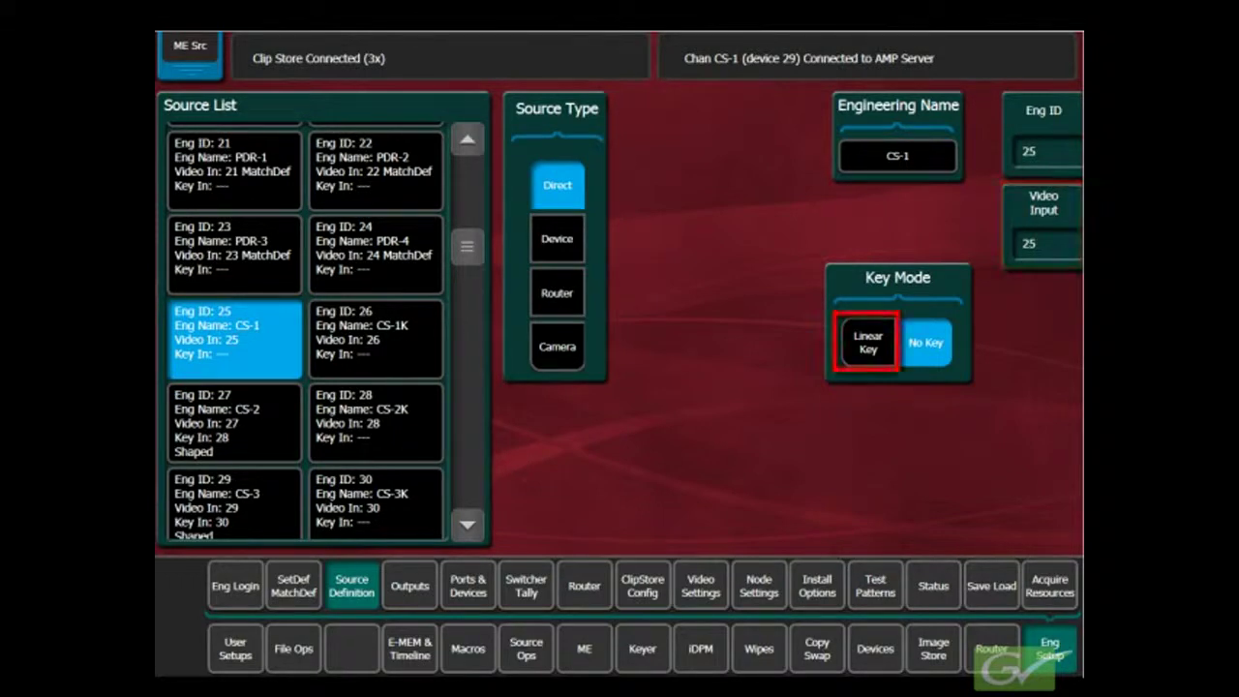
click(889, 360)
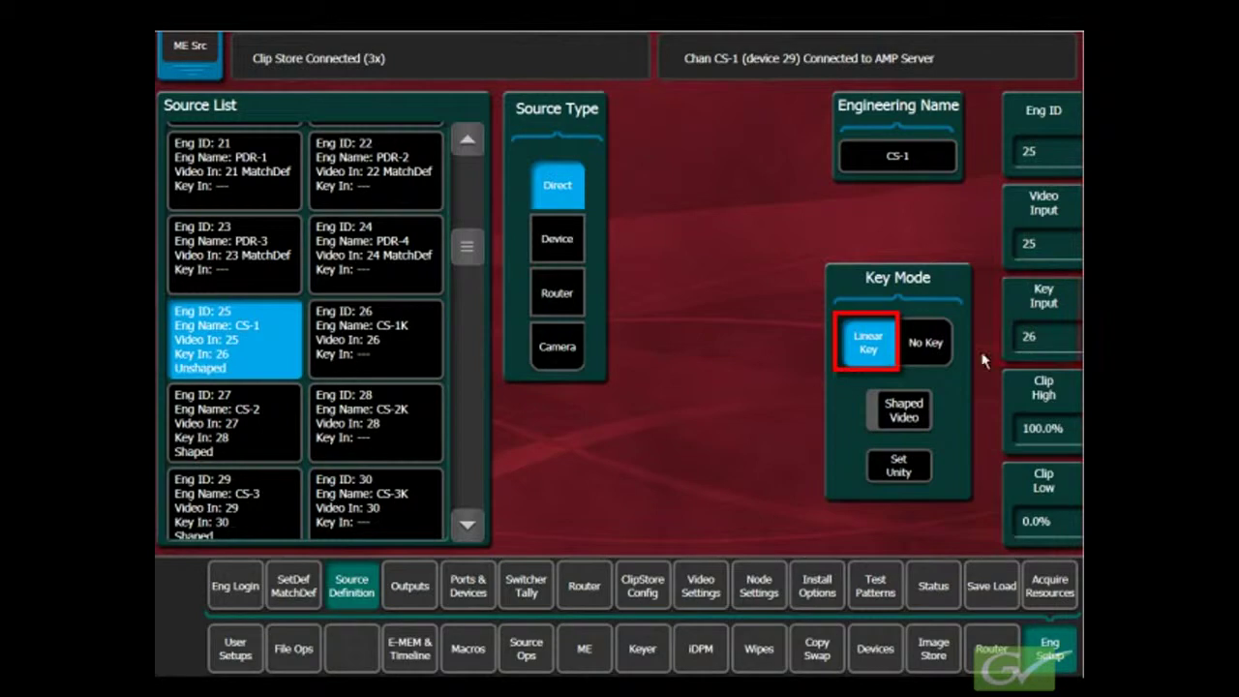
click(1032, 339)
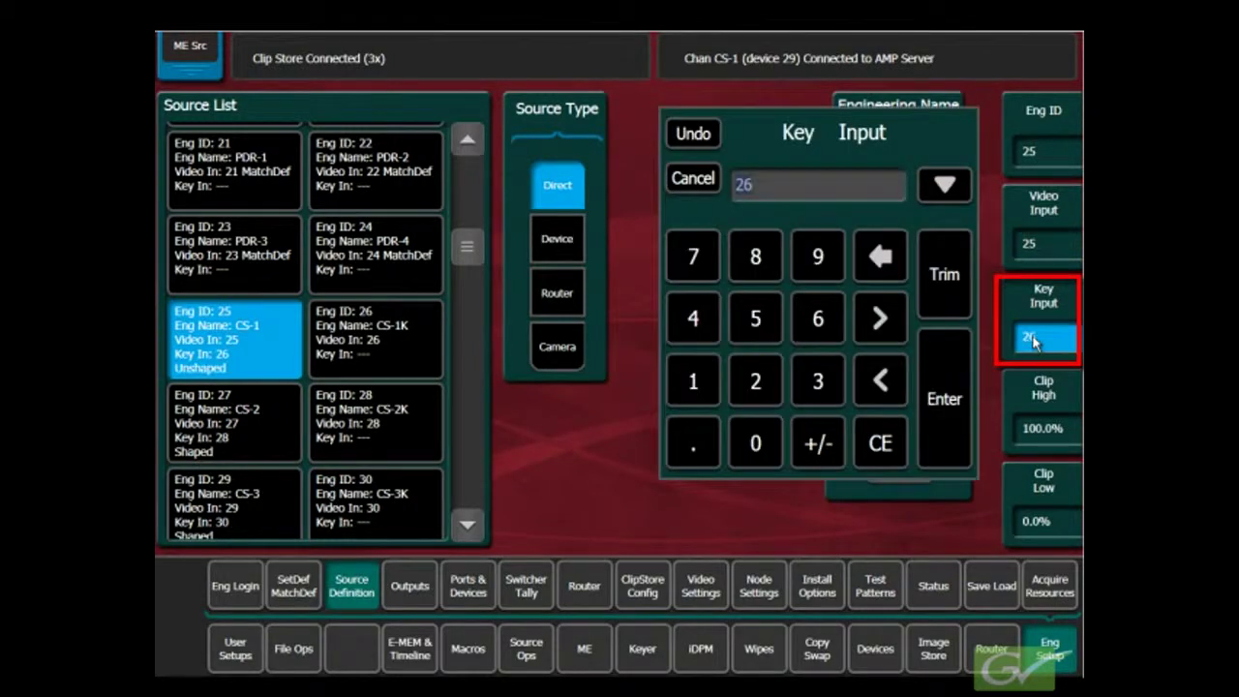
text(26)
key(Return)
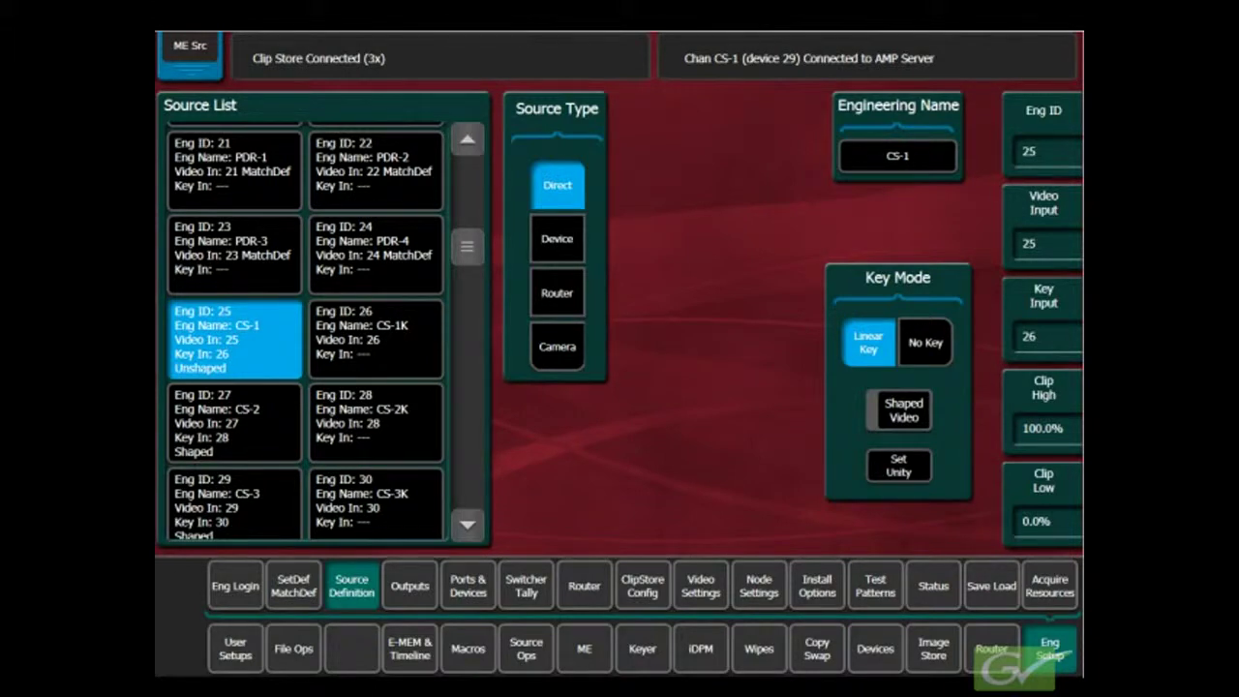
click(925, 416)
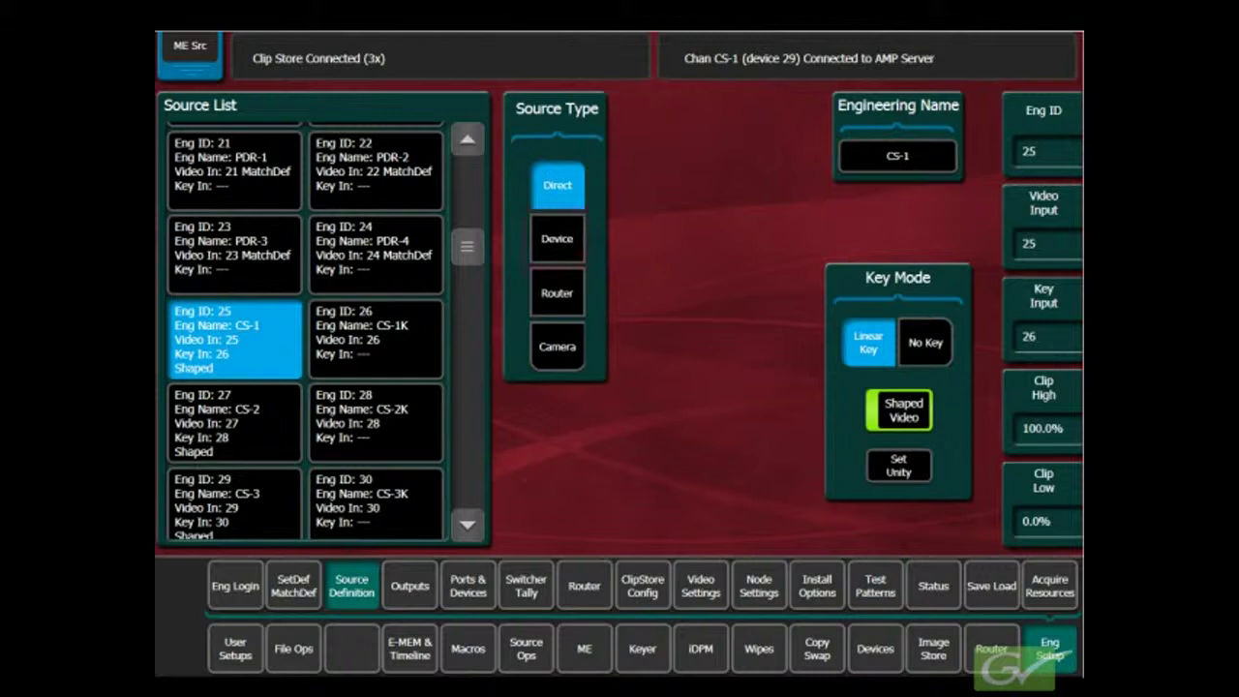
click(565, 253)
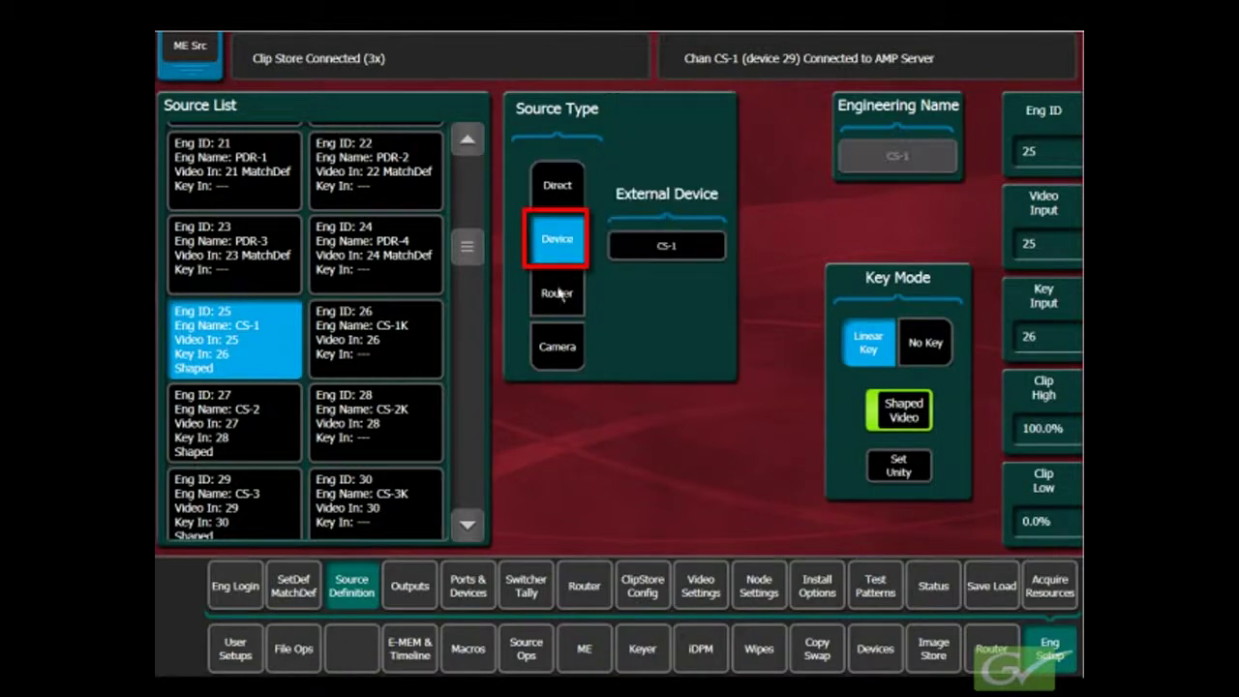
click(666, 245)
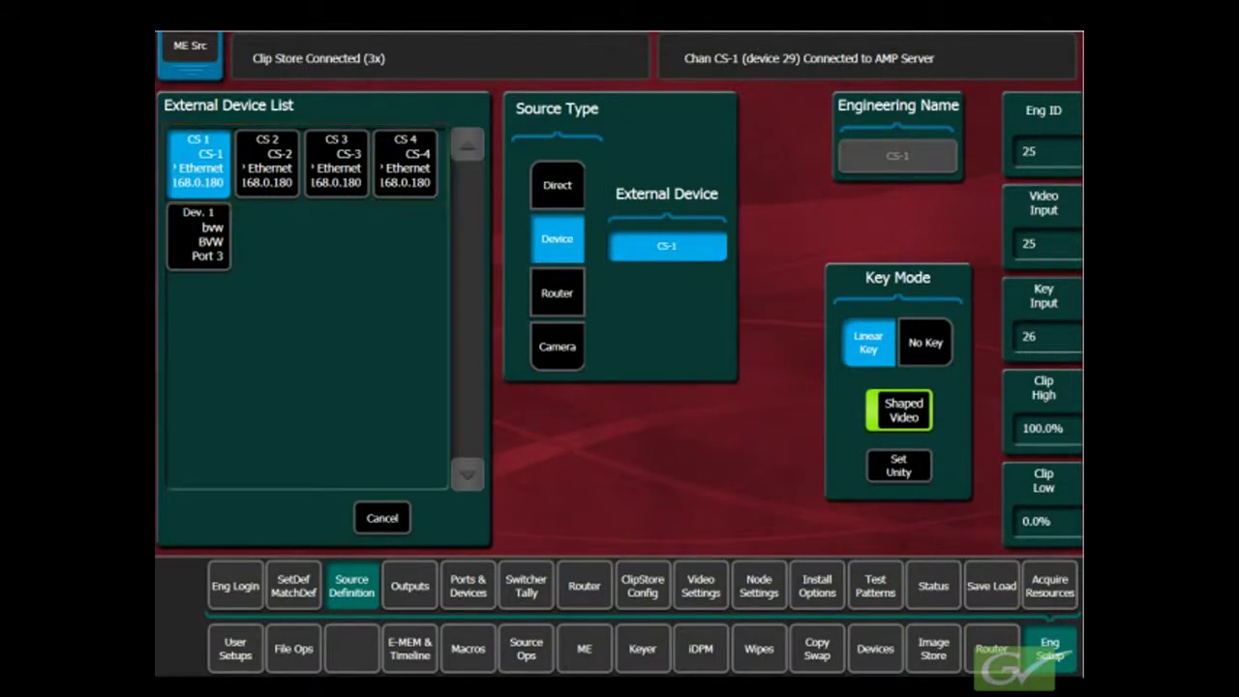
click(184, 163)
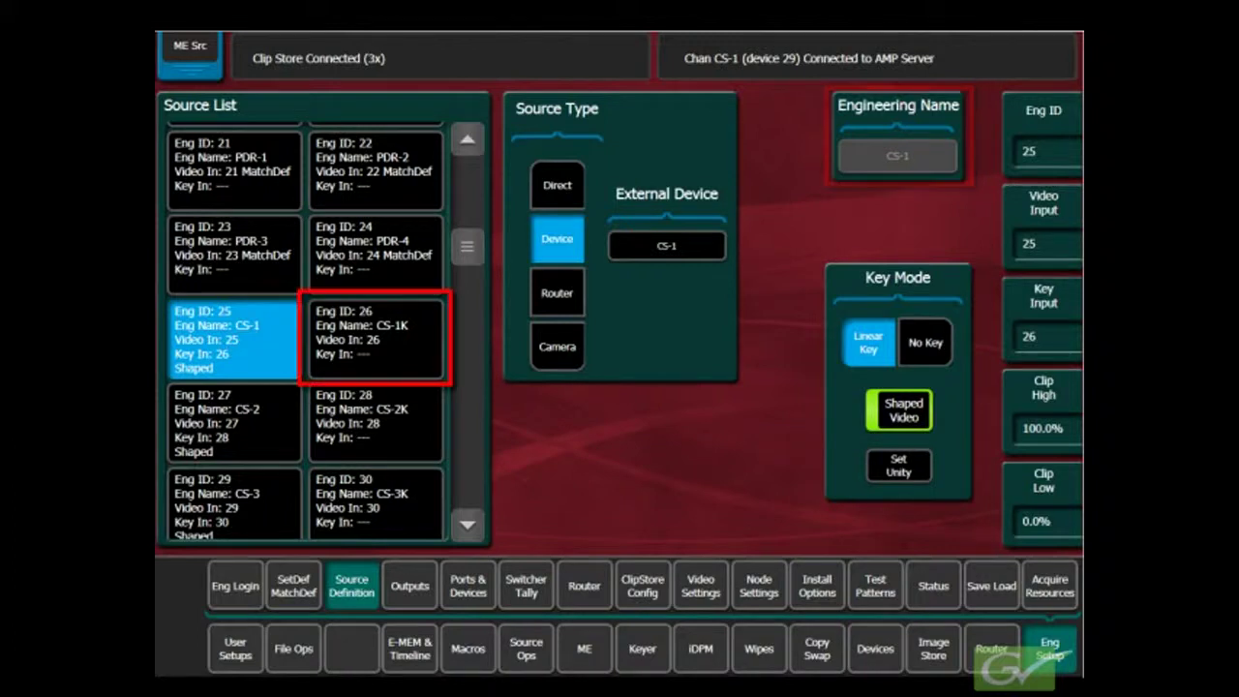
Step: Display the source definition for CS-1K (Eng ID 26), a direct source with no key
click(405, 354)
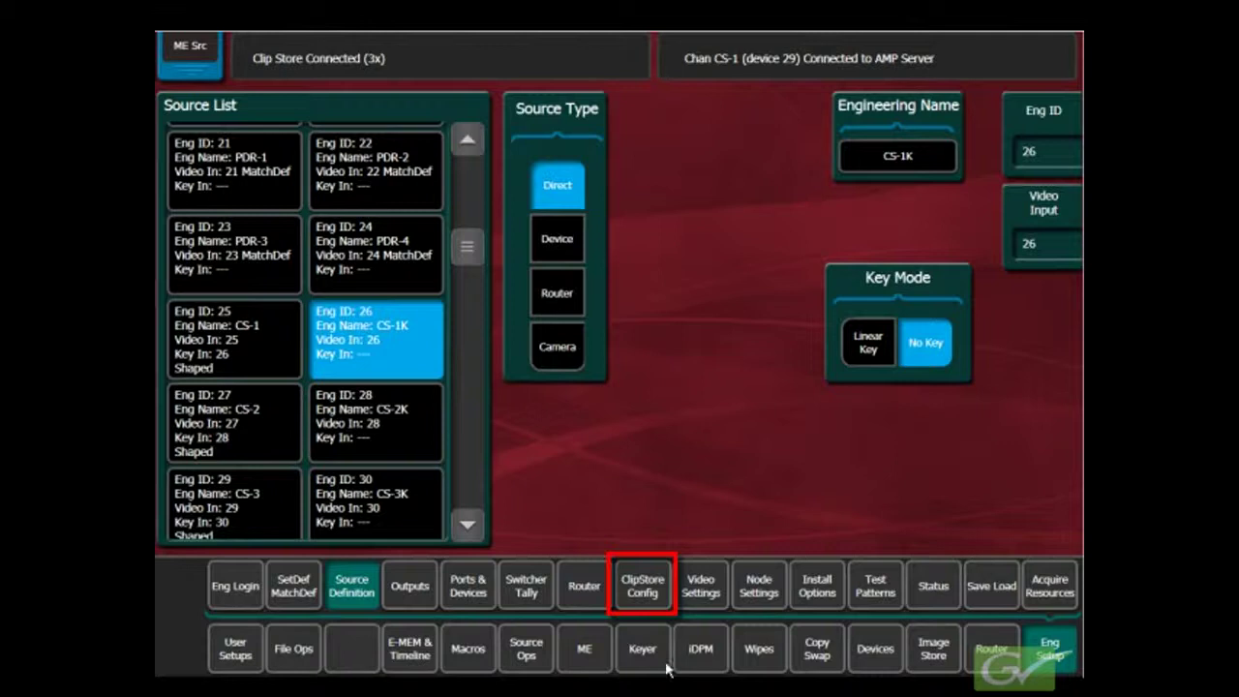
Step: Load the ClipStore's current settings (1080i, 16:9, AVC-Intra) into the ClipStore Config page
click(653, 593)
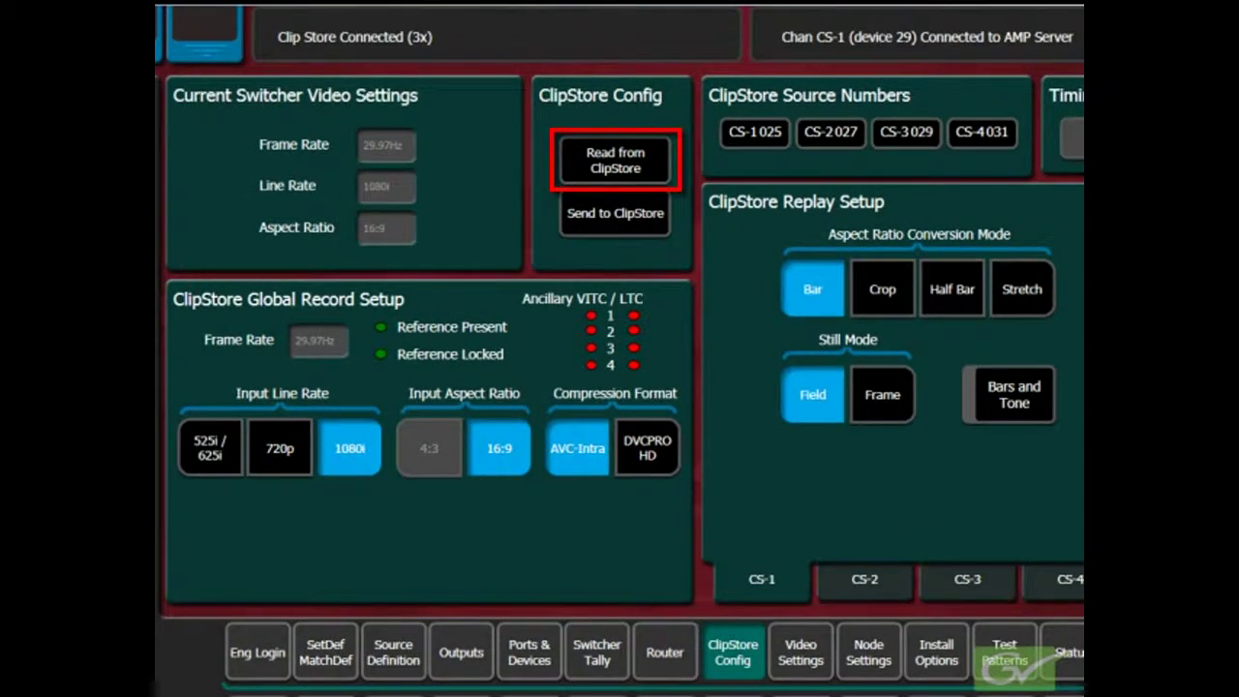
click(612, 174)
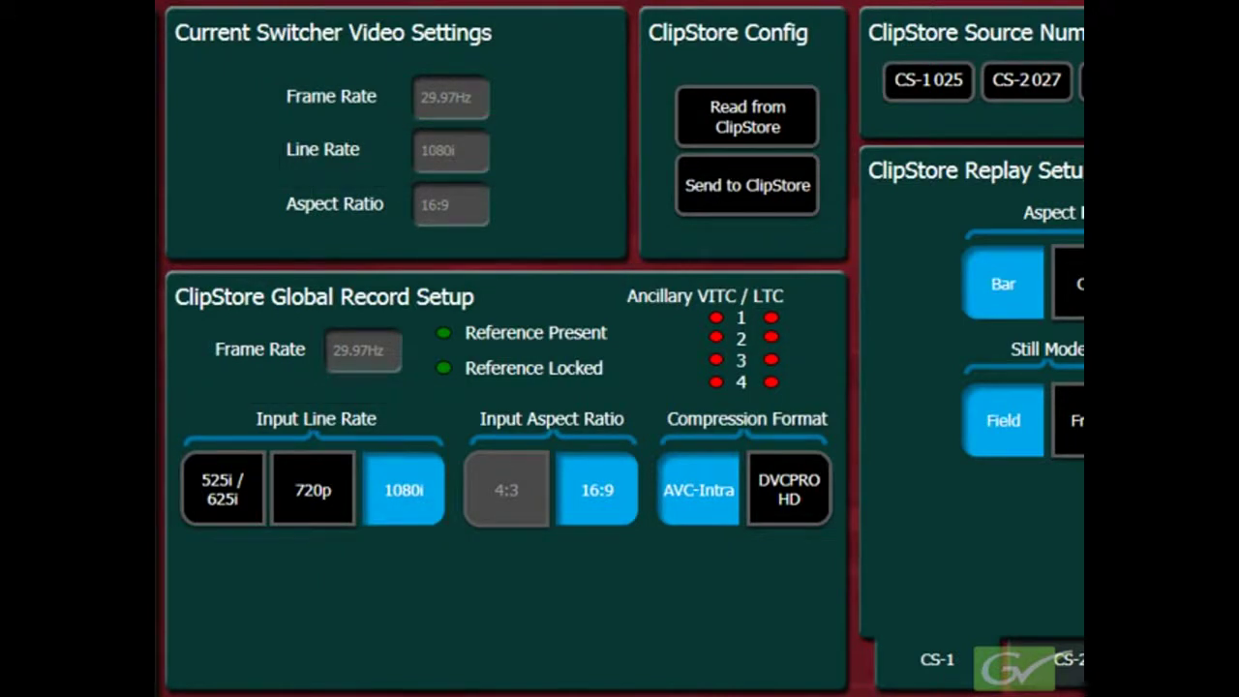
click(230, 488)
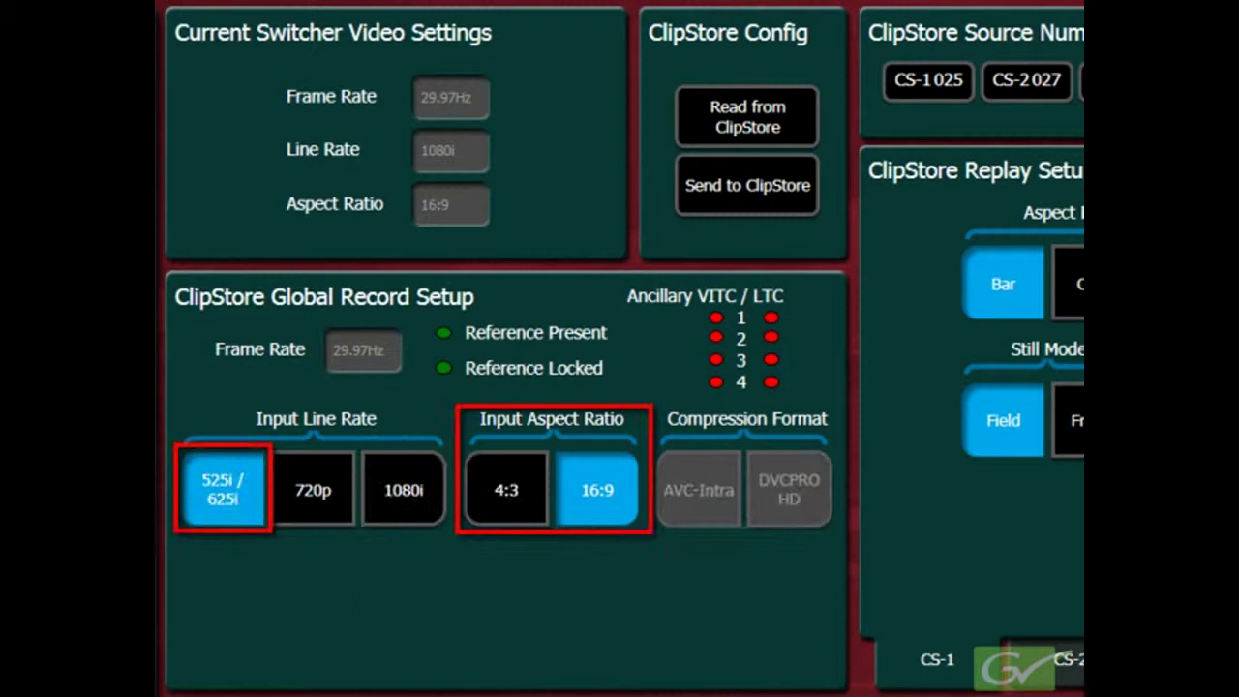
click(529, 491)
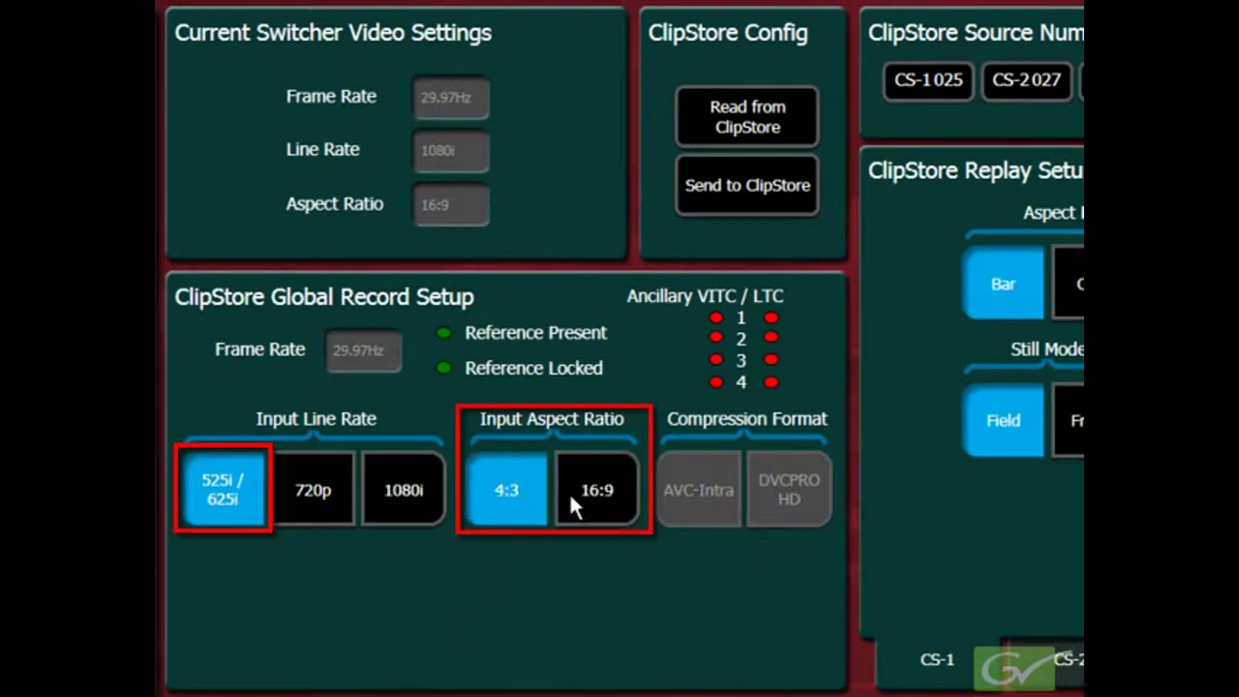
click(576, 512)
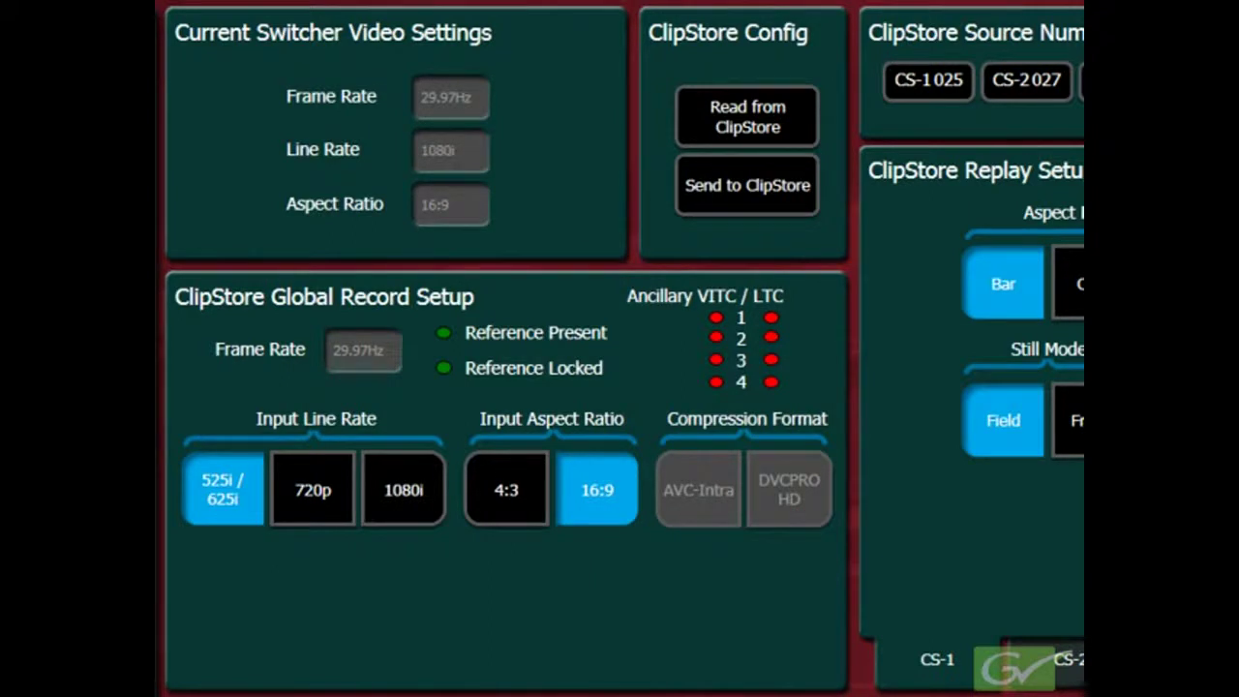
click(308, 475)
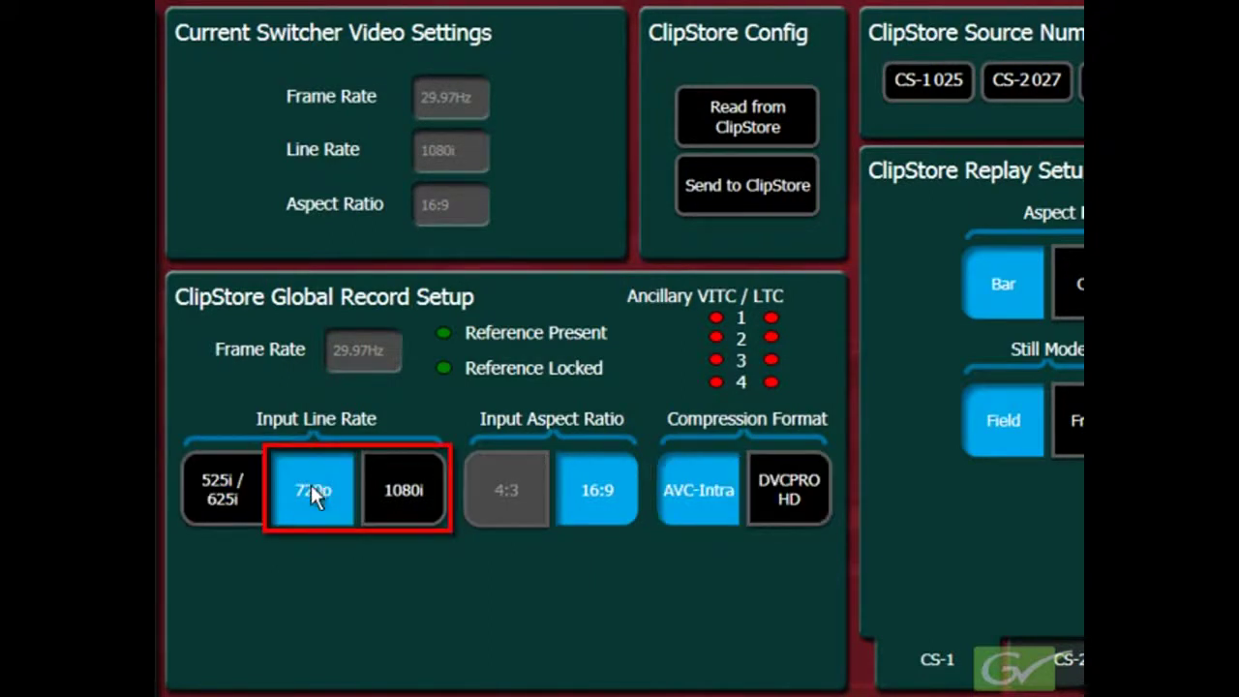
click(401, 525)
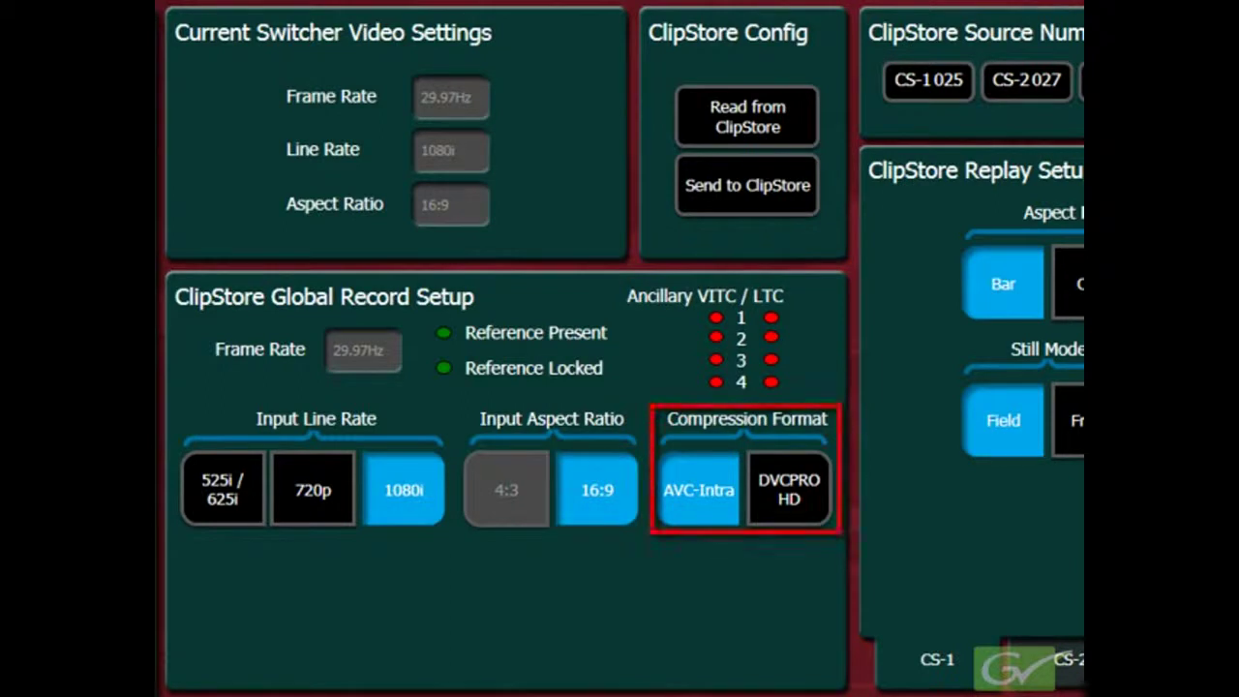
click(762, 518)
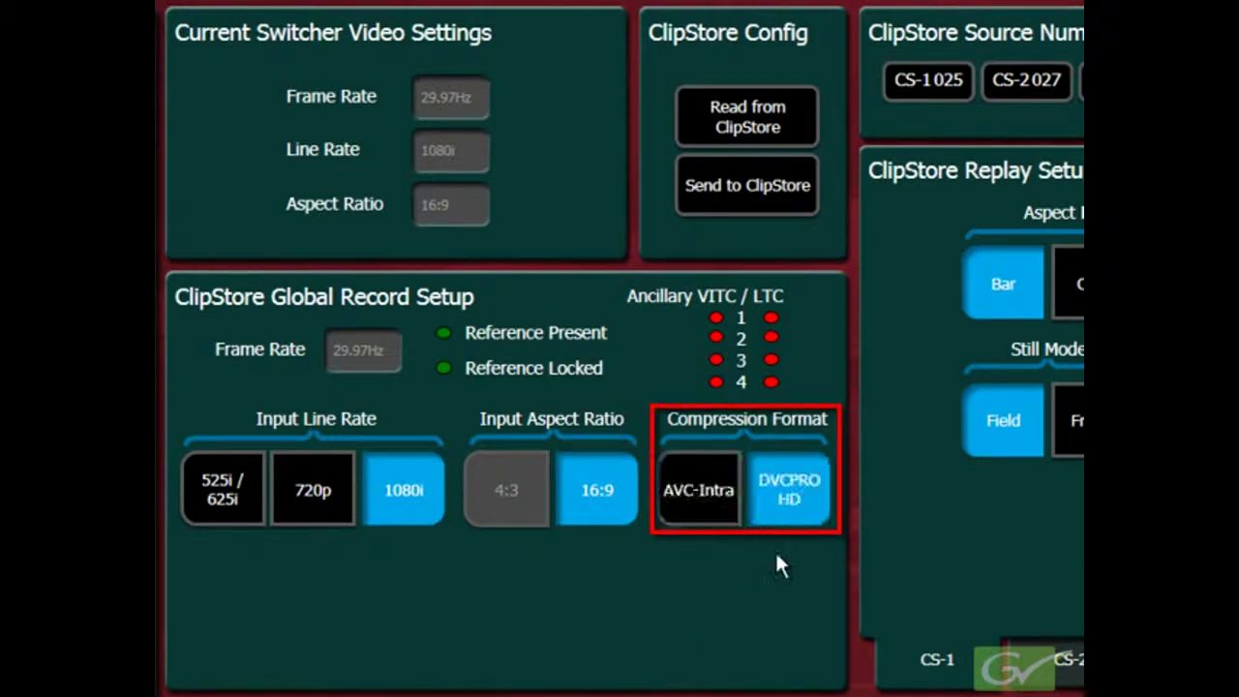
click(706, 516)
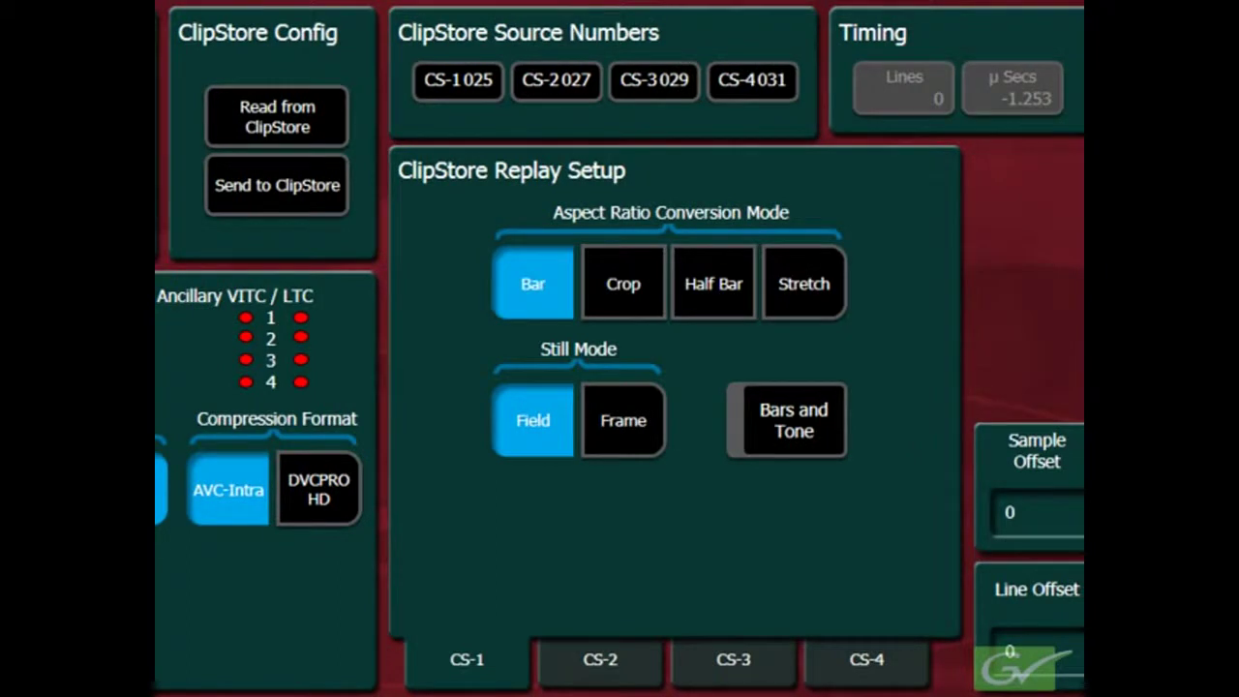
click(607, 661)
click(728, 660)
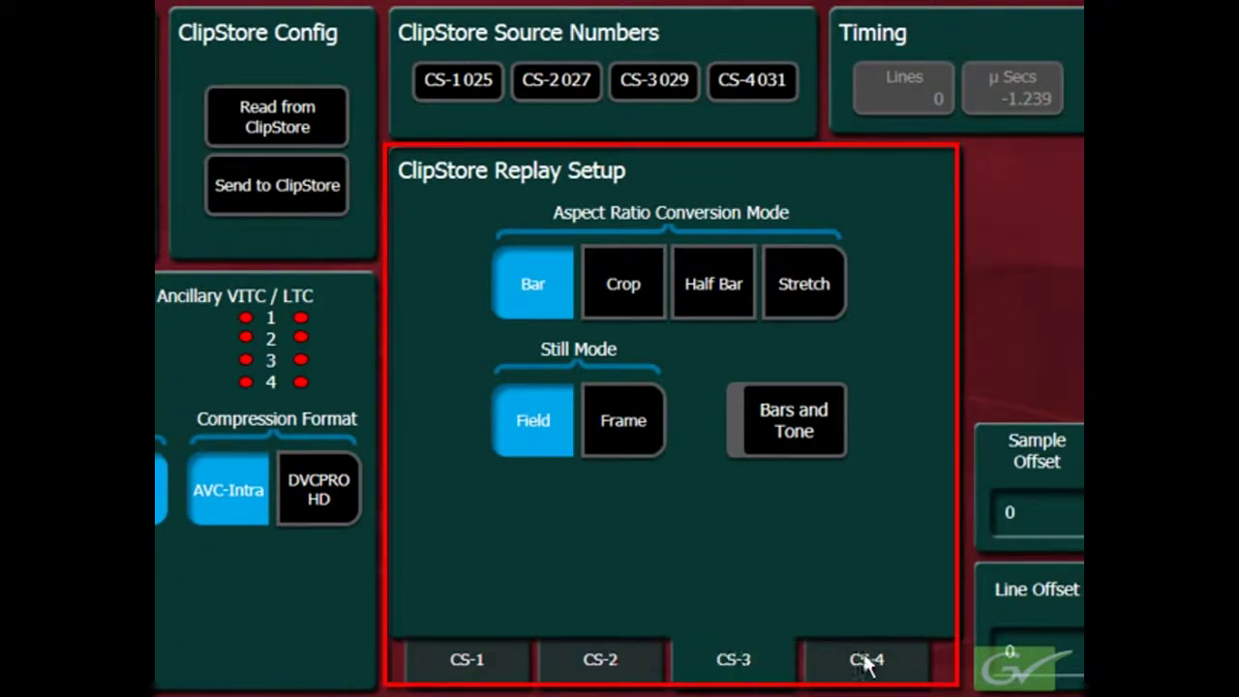
click(866, 661)
click(470, 659)
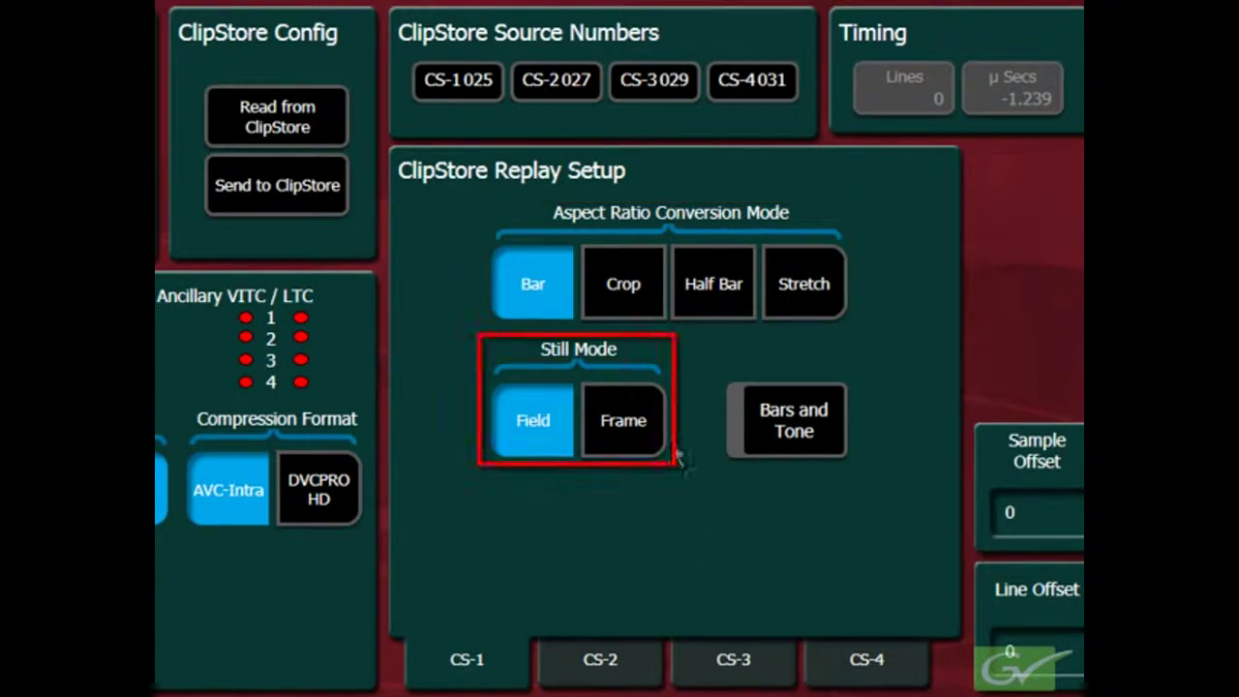
click(639, 430)
click(558, 440)
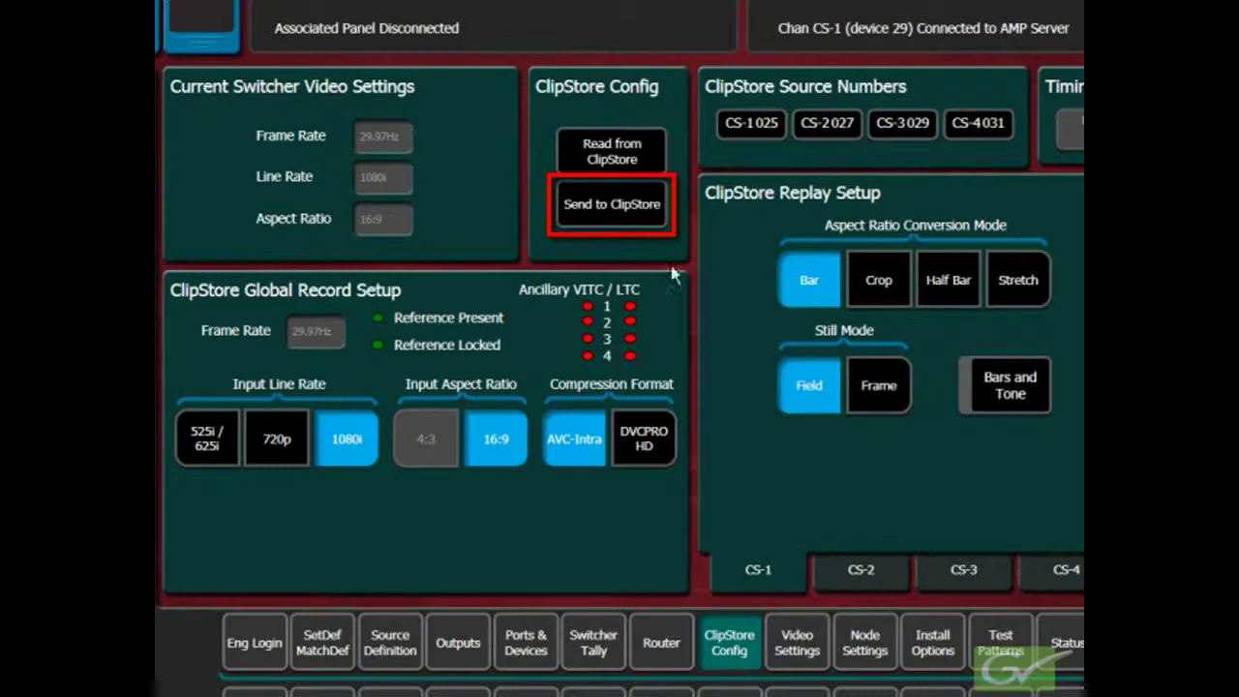
Step: Send the 1080i, 16:9, AVC-Intra configuration to the ClipStore, accepting that loaded clips get ejected
click(626, 223)
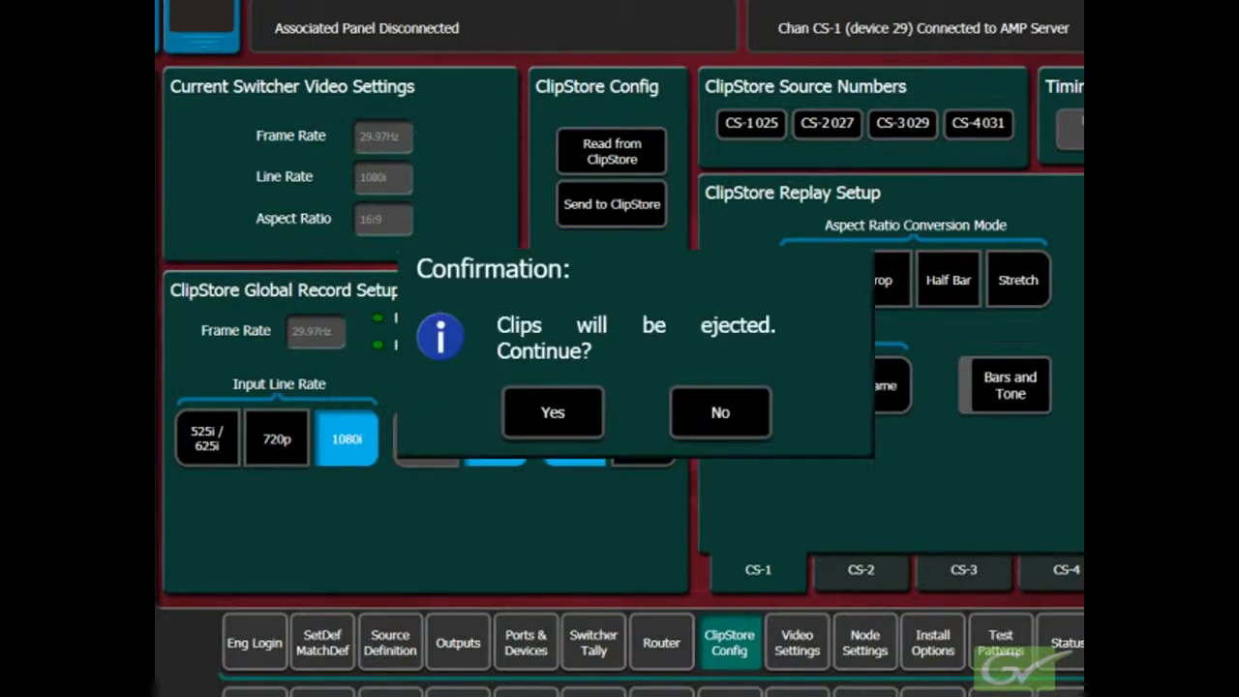
key(Return)
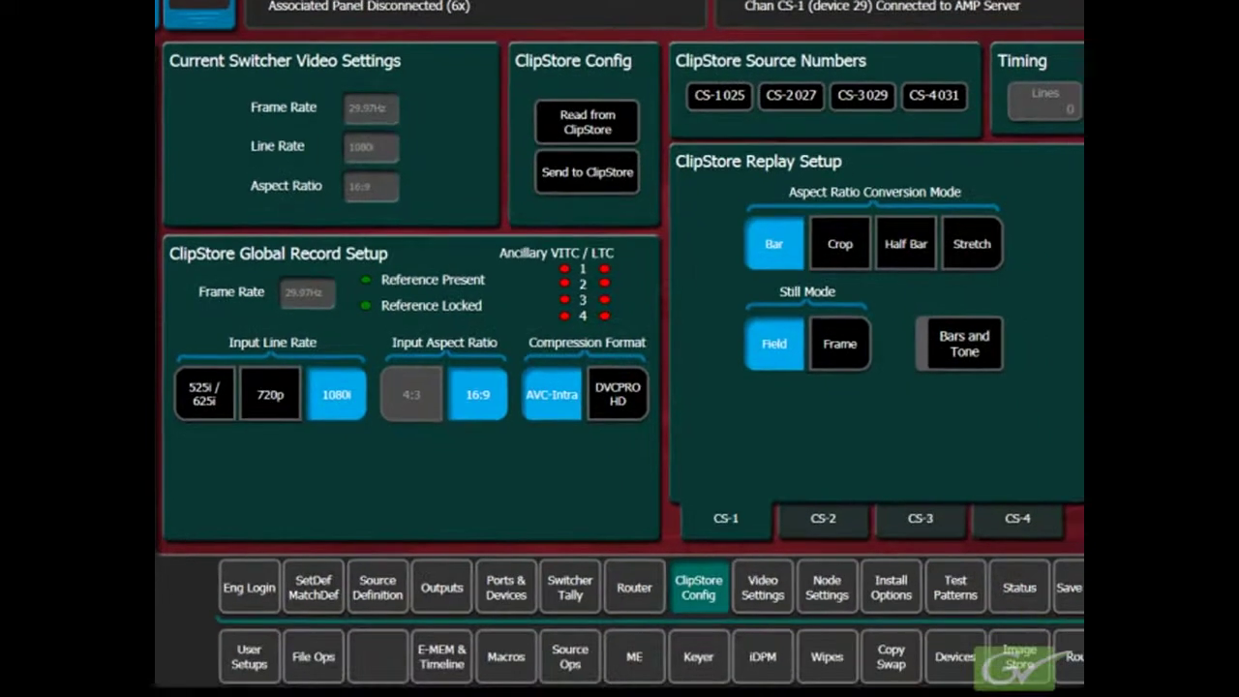
click(943, 659)
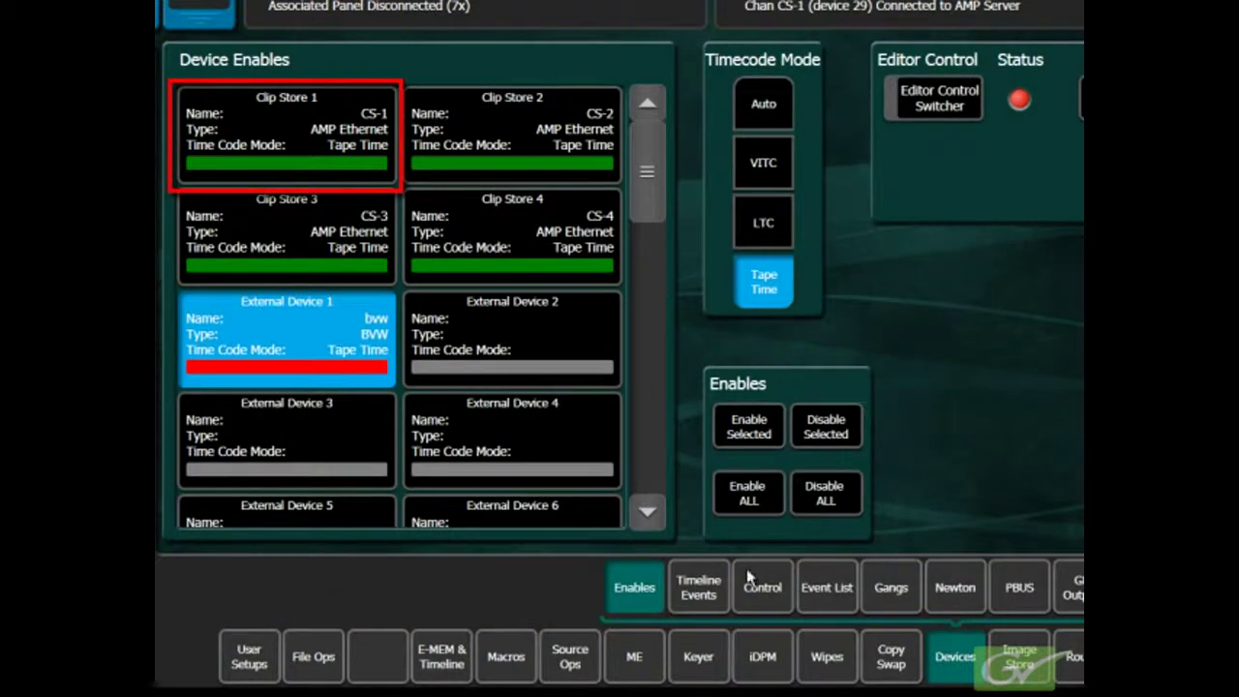
click(375, 145)
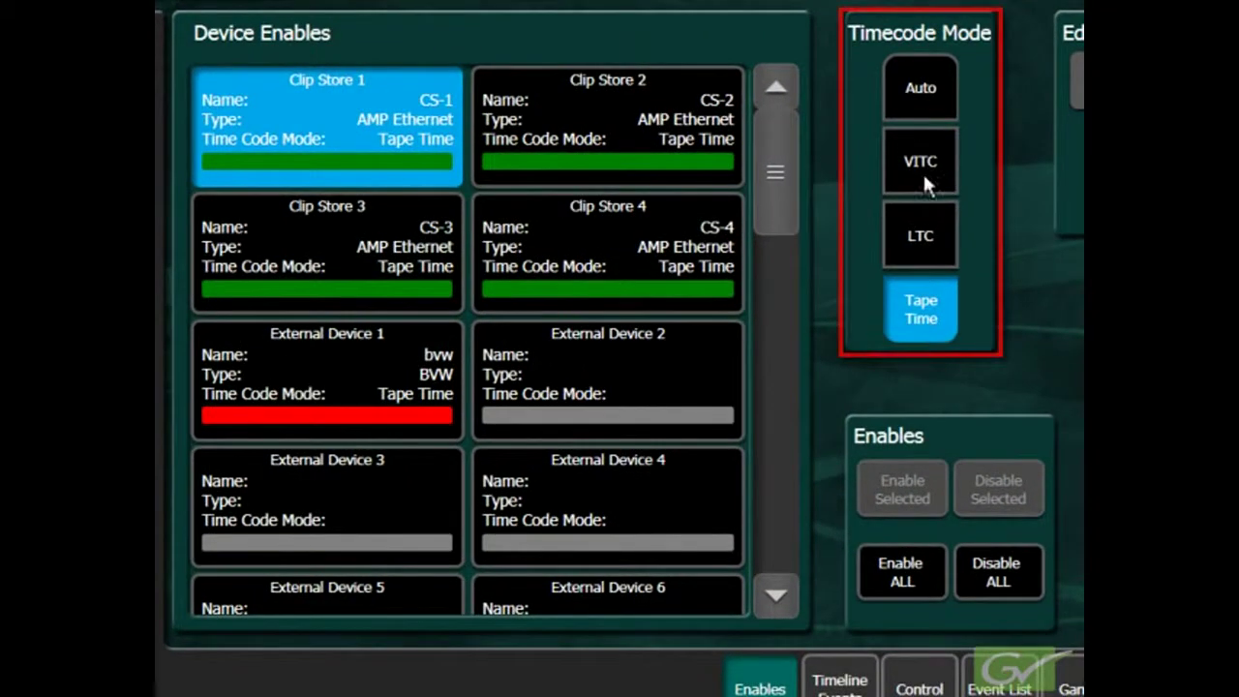
click(920, 89)
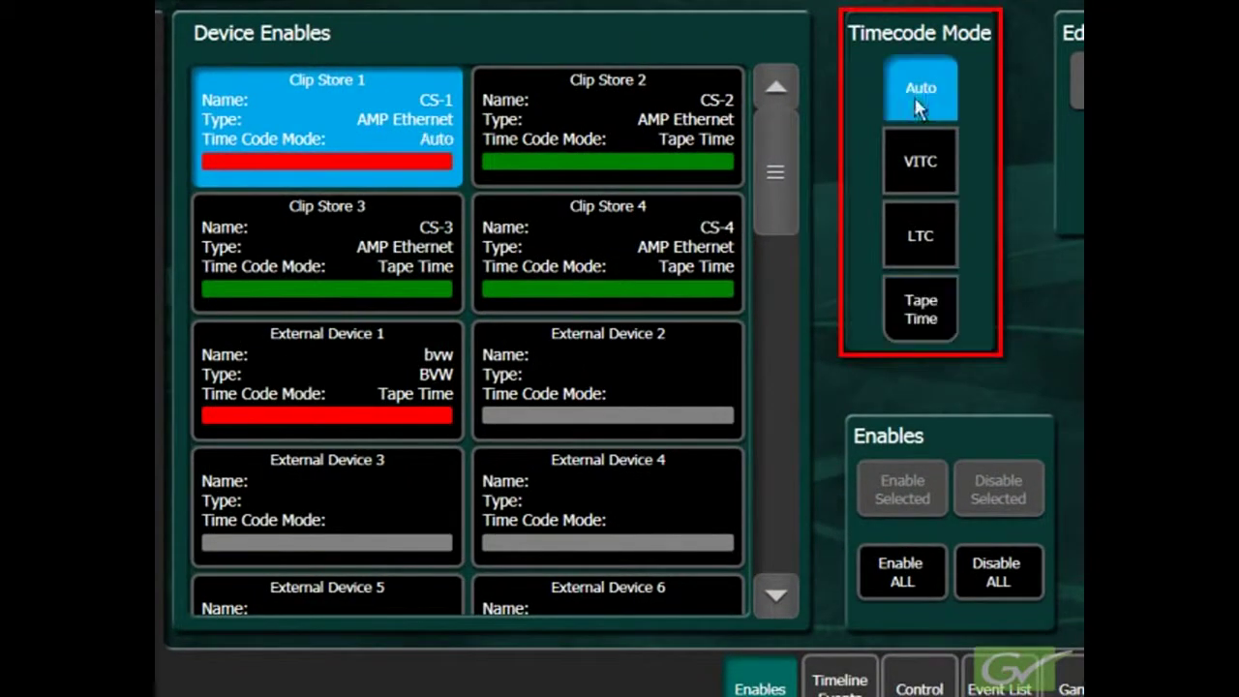
click(944, 166)
click(947, 240)
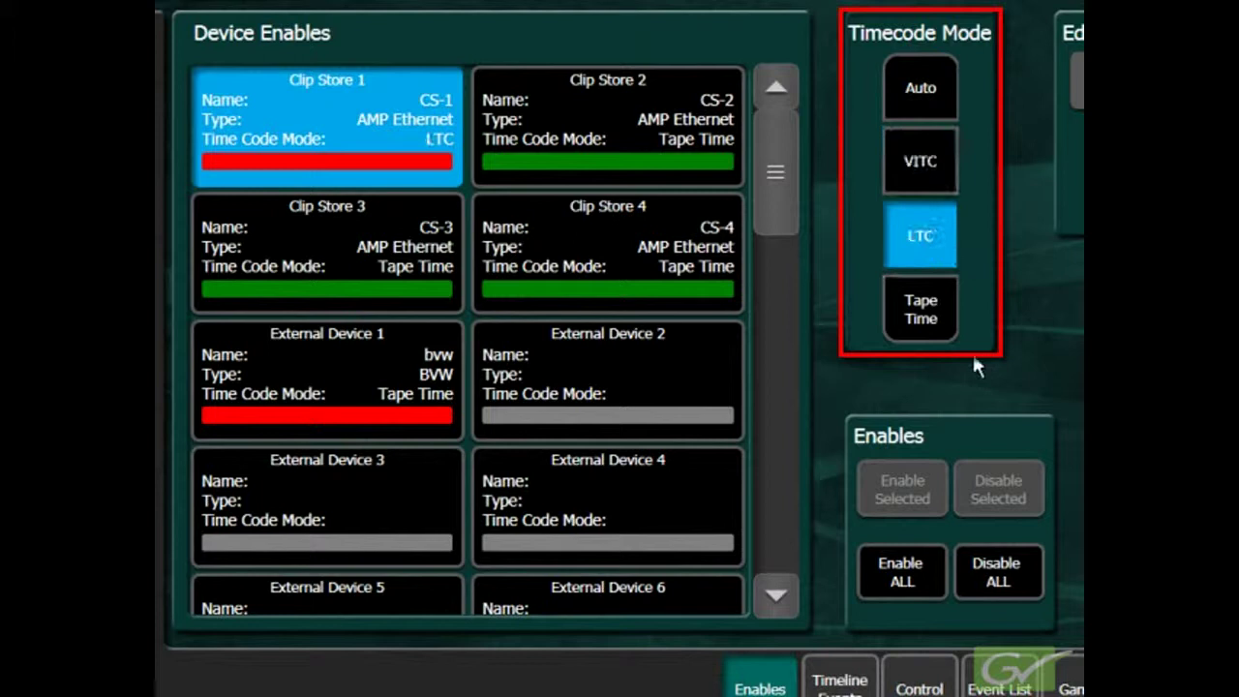
click(934, 319)
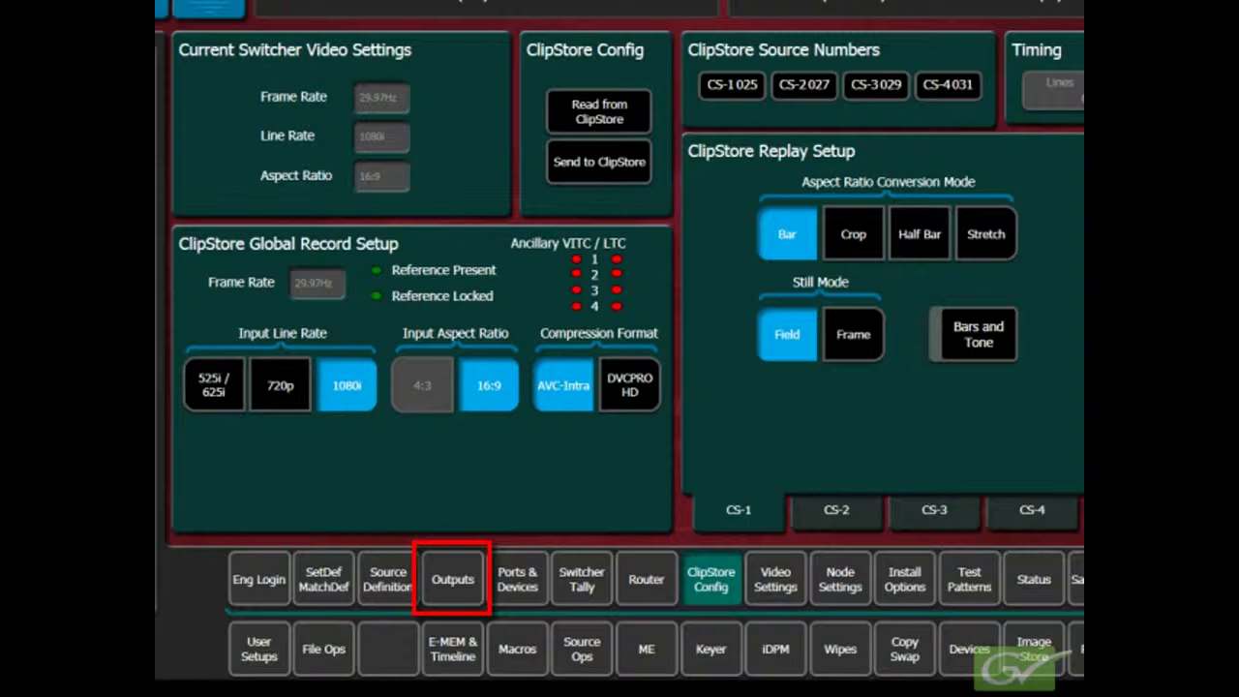
Step: Assign aux outputs 19A, 20A, 21A and 22A to ClipStore channels CS-1, CS-2, CS-3 and CS-4
click(445, 593)
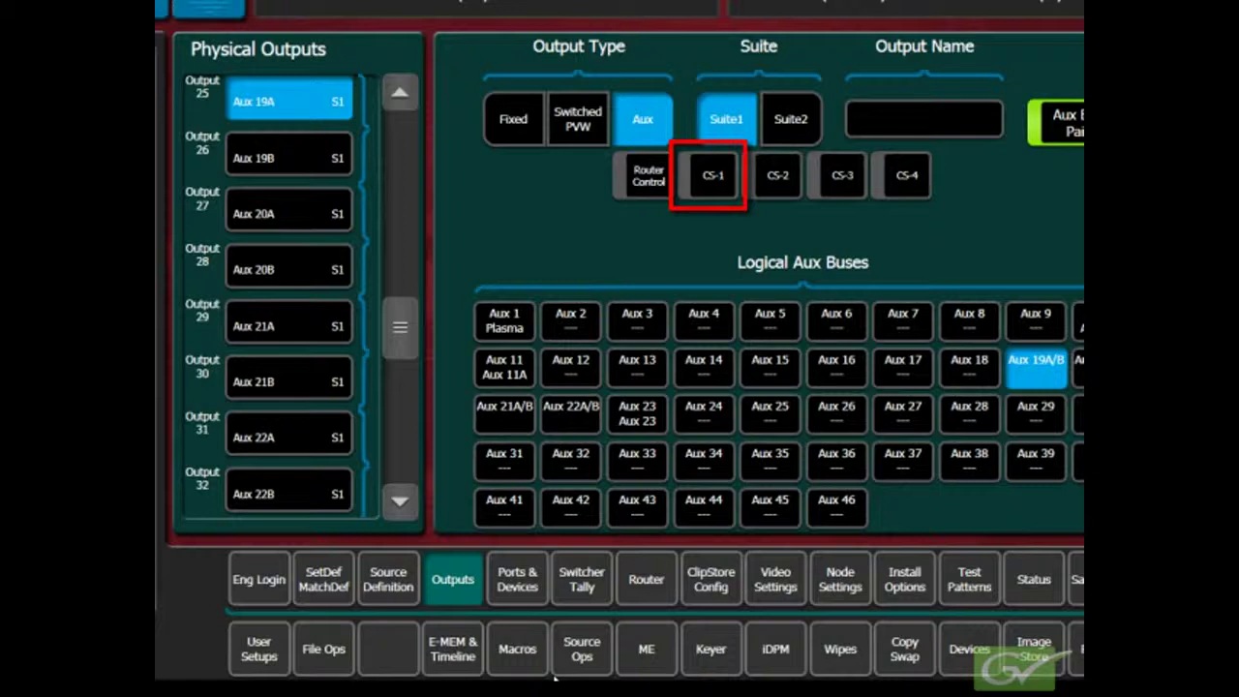
click(713, 182)
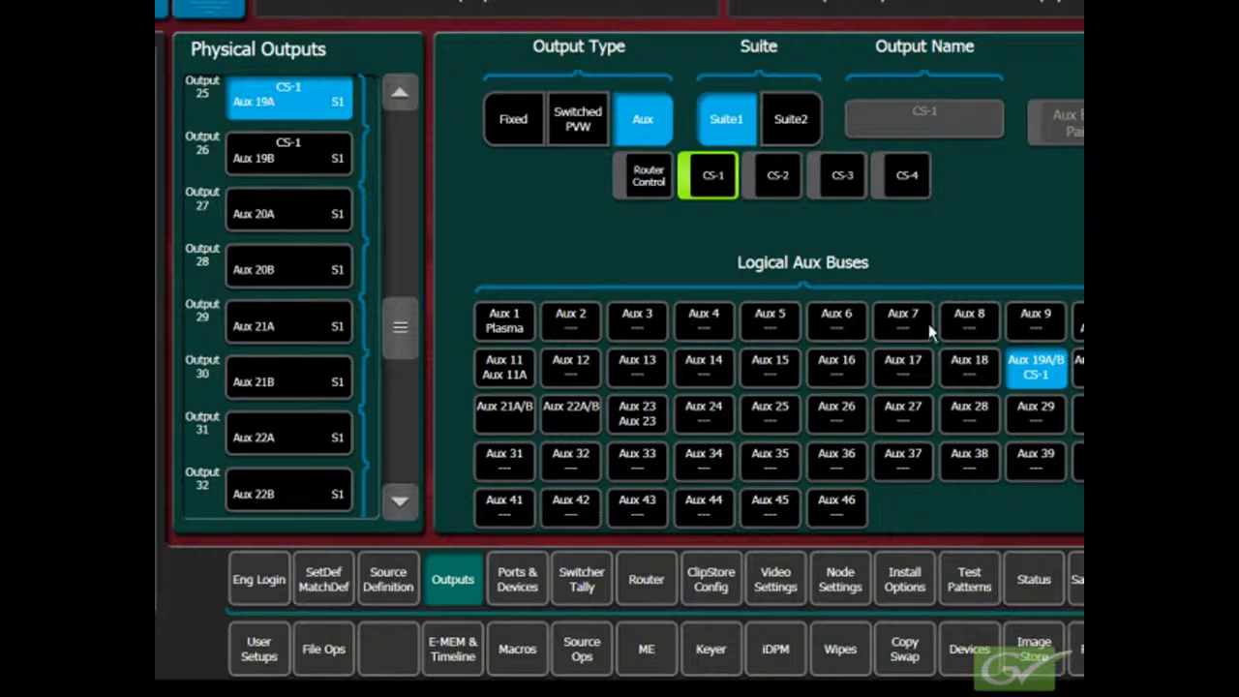
click(287, 221)
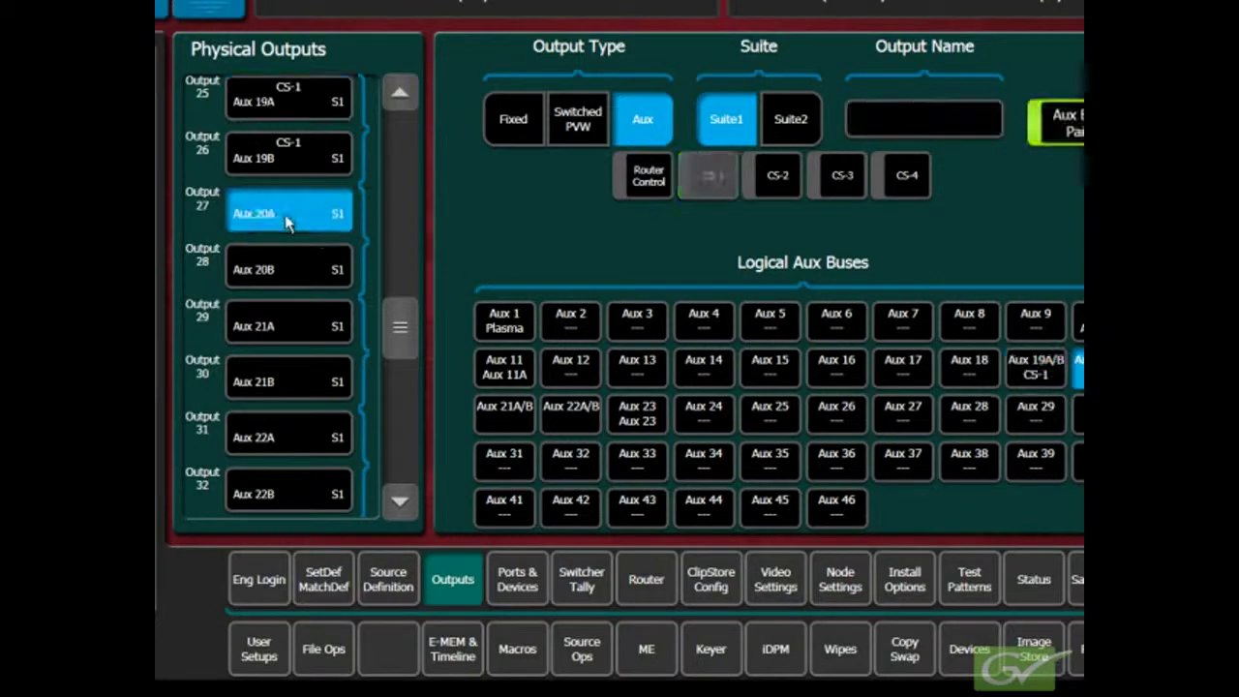
click(763, 189)
click(297, 327)
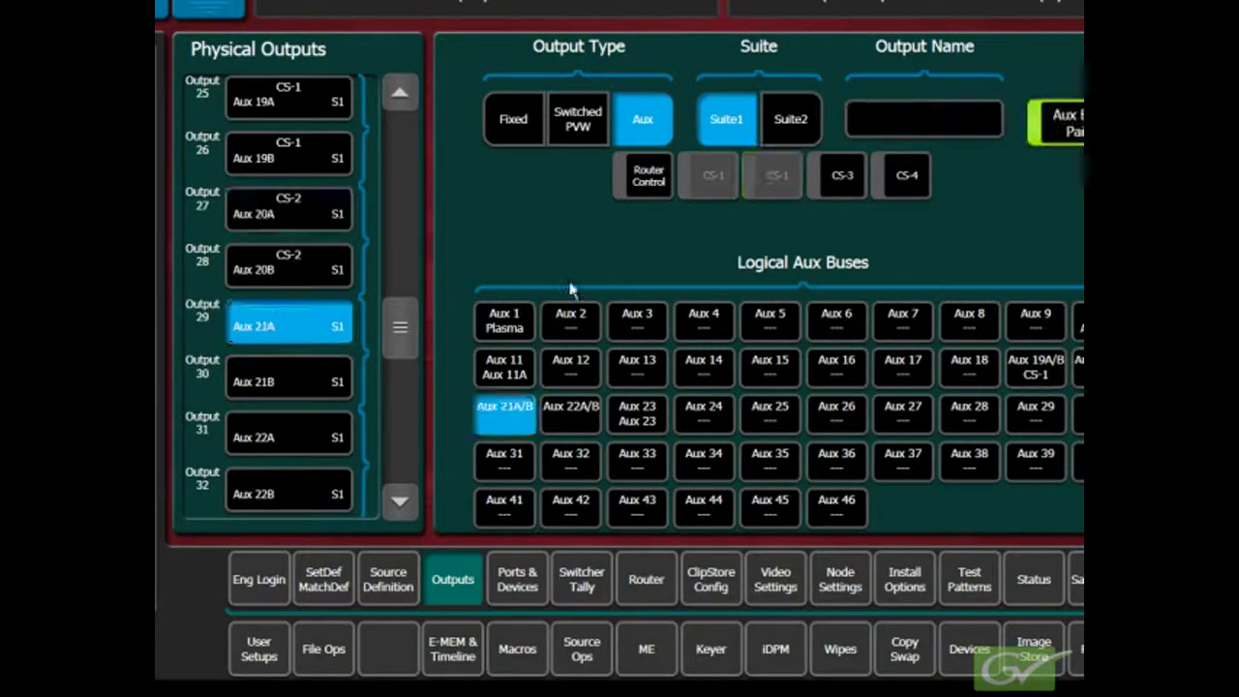
click(838, 175)
click(325, 430)
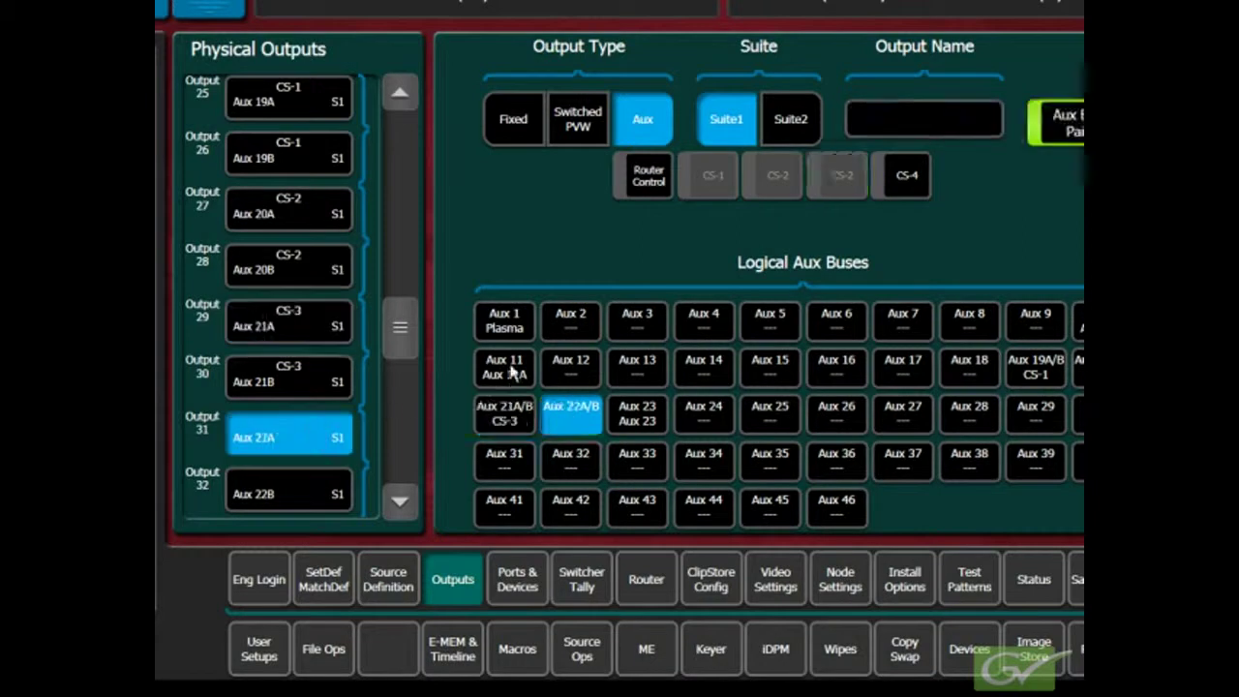
click(900, 186)
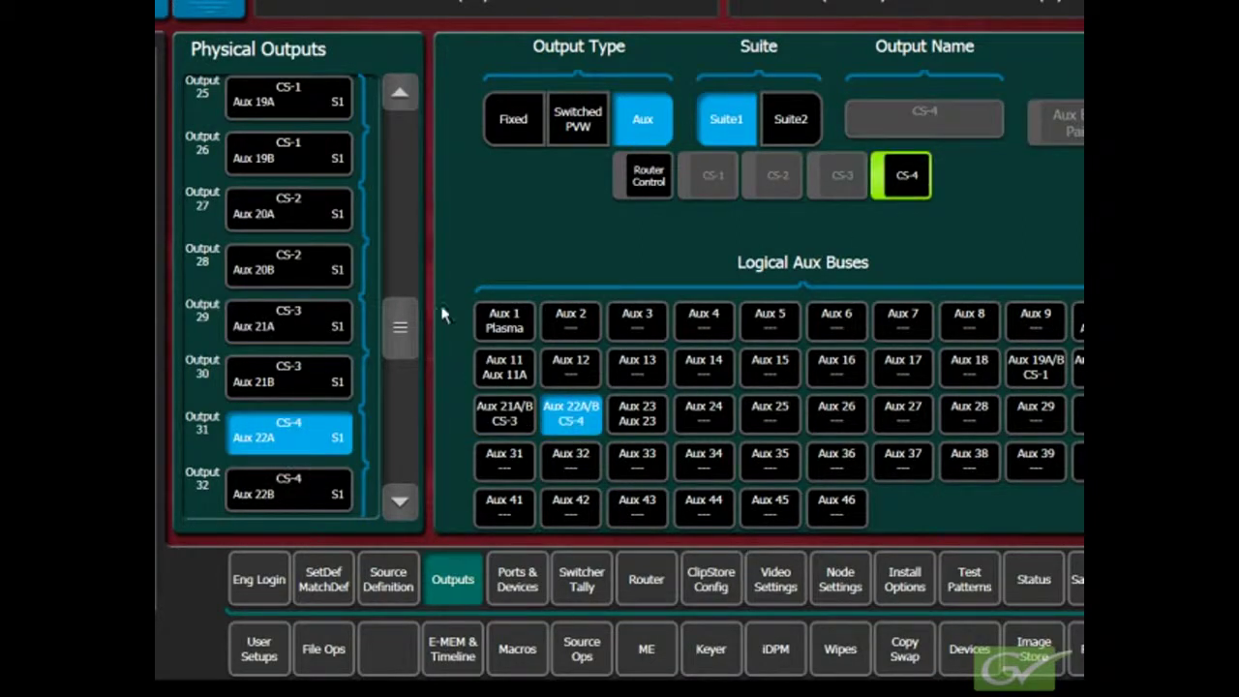
click(318, 116)
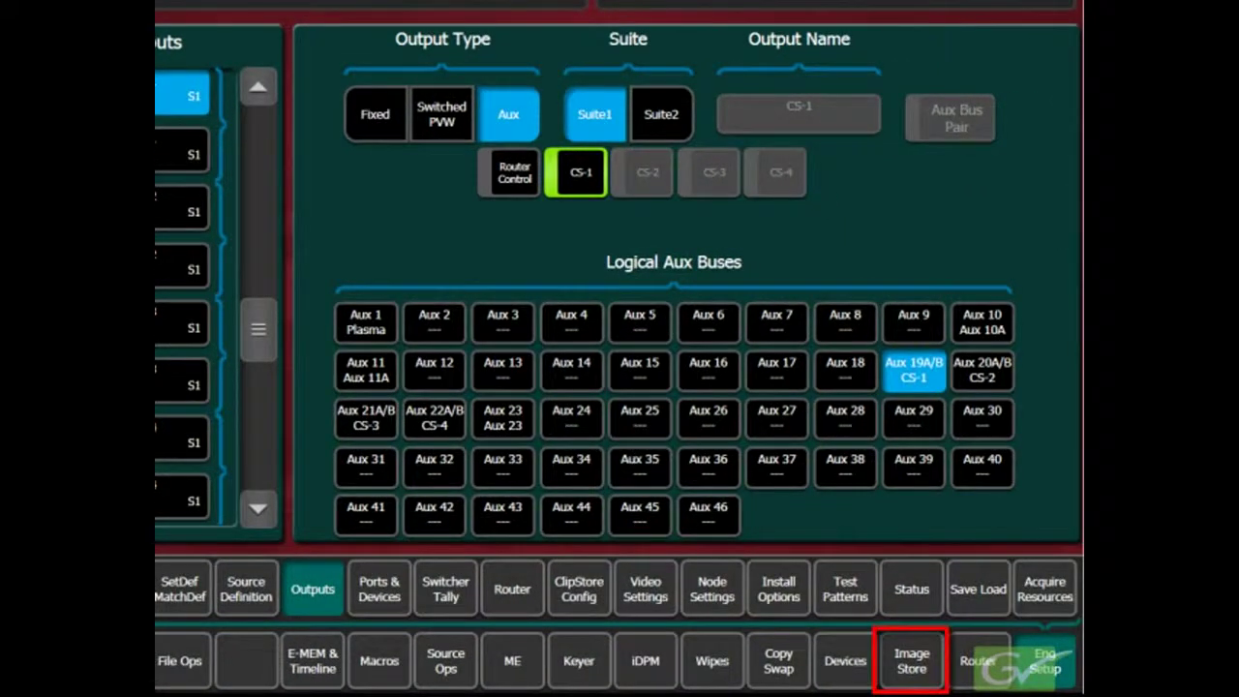
Step: In Replay & Record, select ClipStore channel CS-1 and keep the default folder
click(911, 661)
click(845, 589)
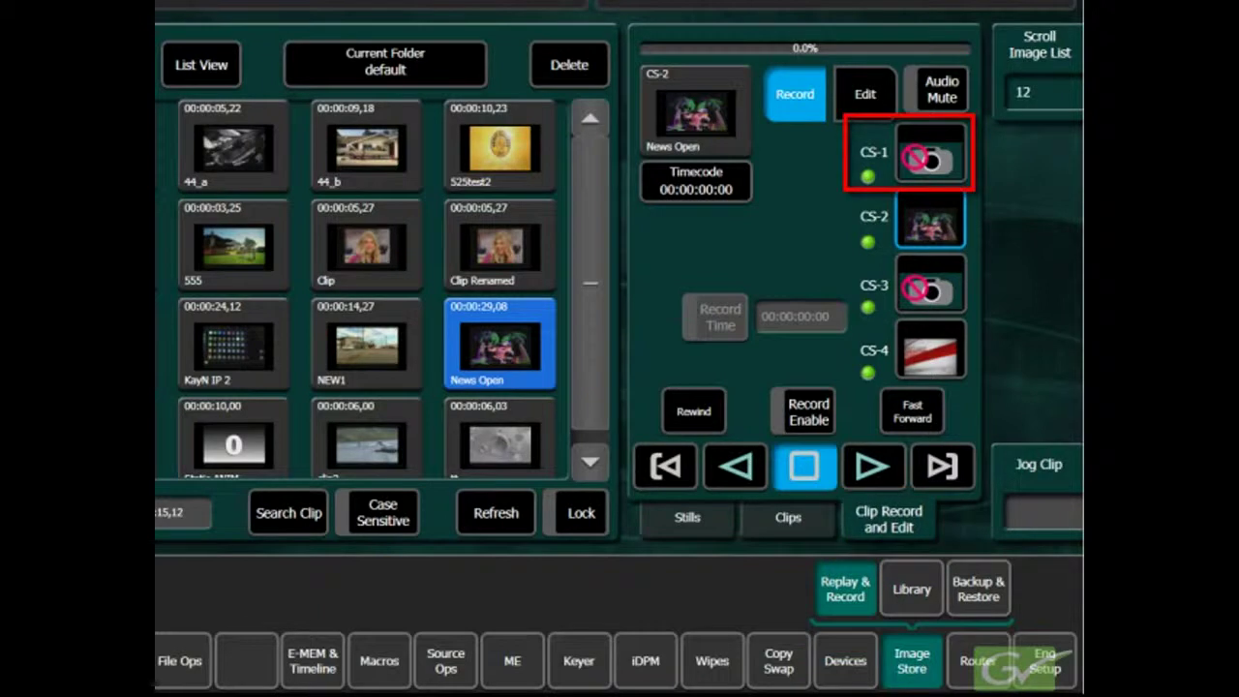
click(931, 157)
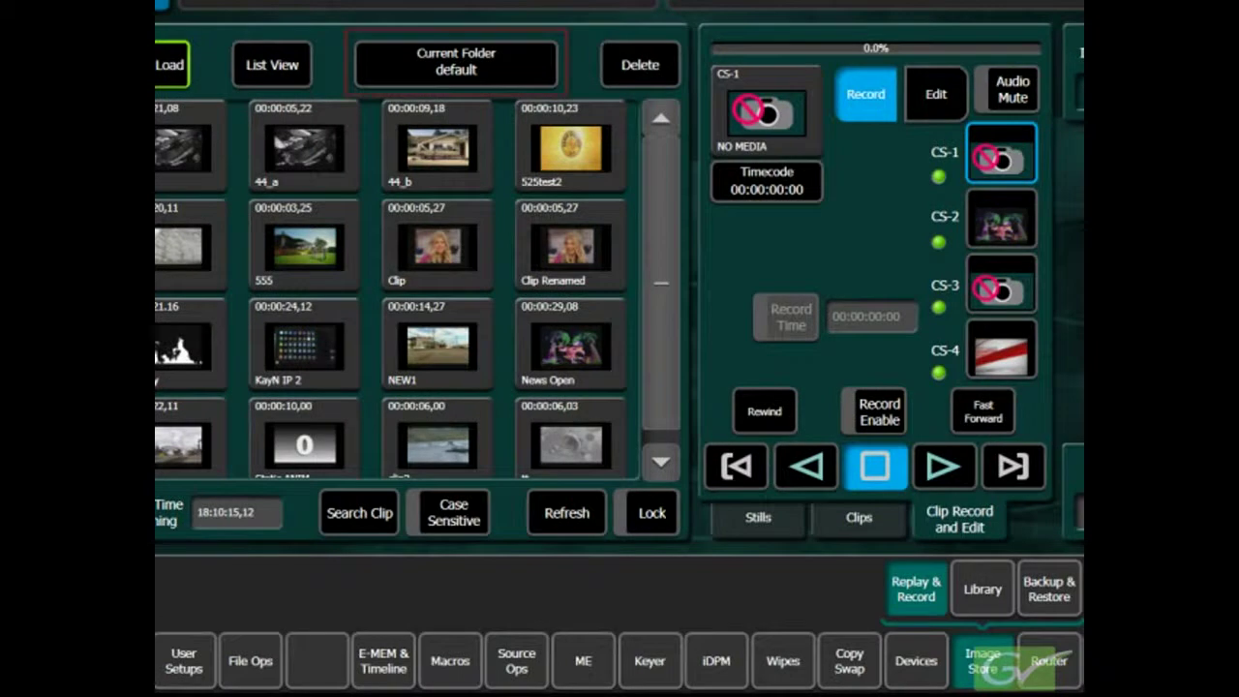
click(515, 60)
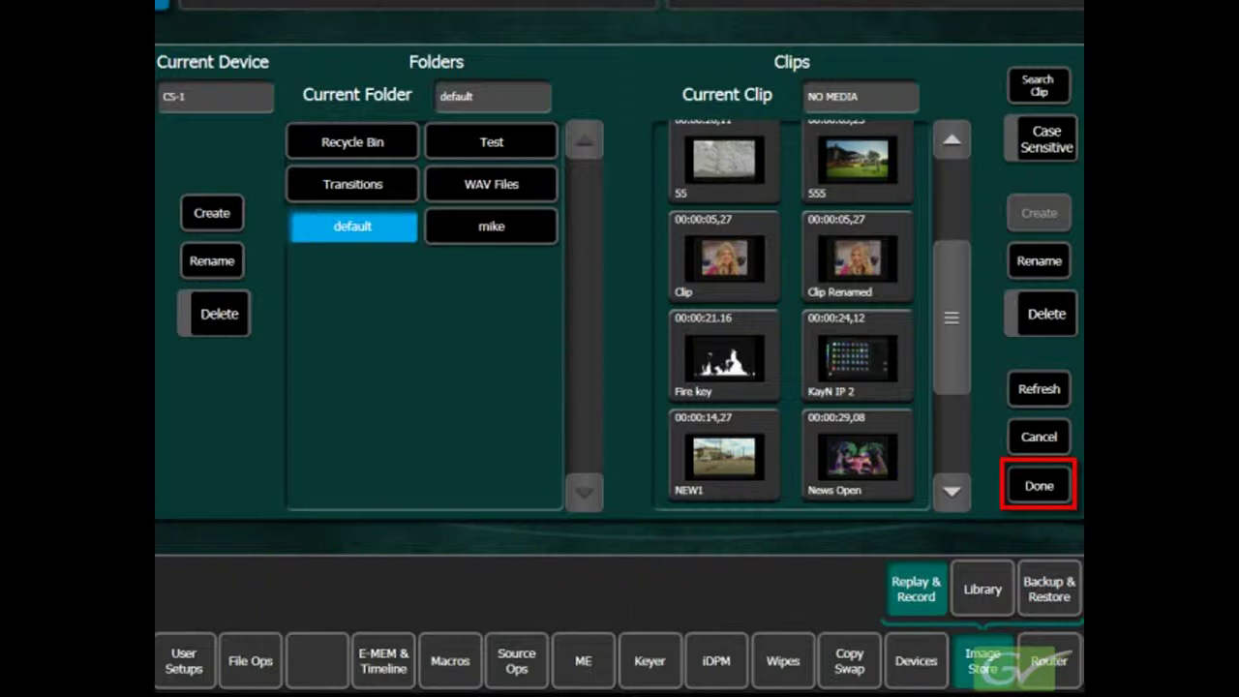
click(1039, 485)
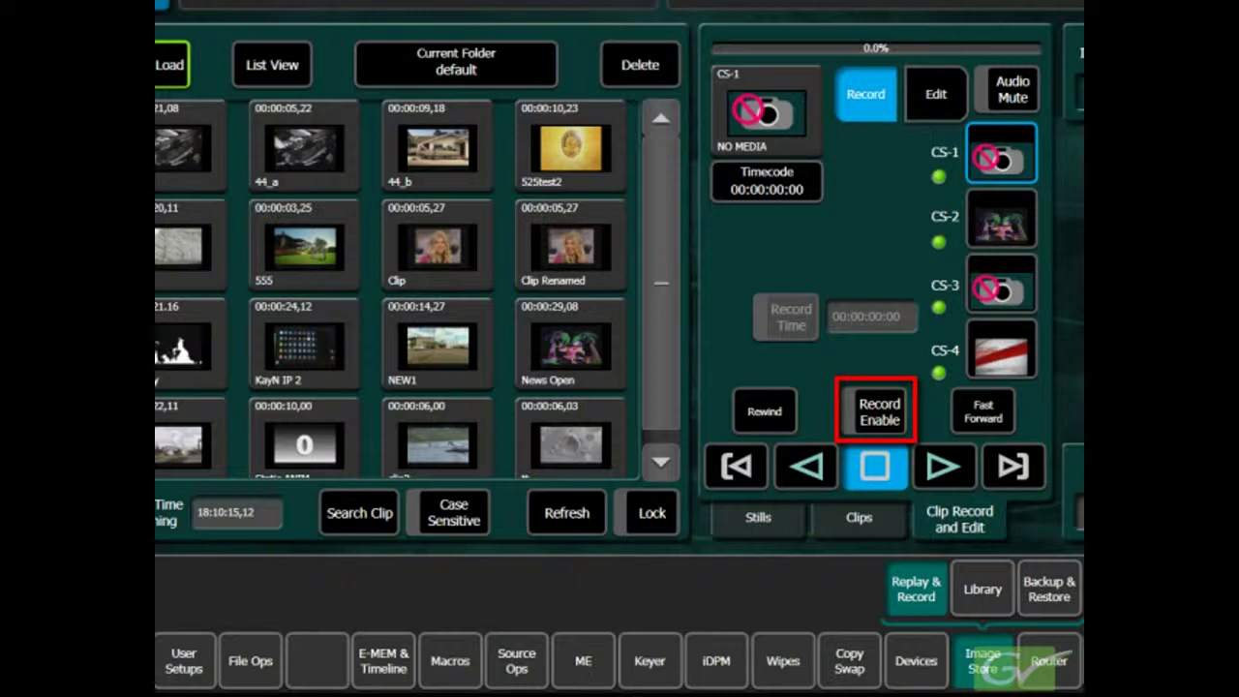
Step: Record-enable CS-1 with a new clip named 'Record test'
click(875, 429)
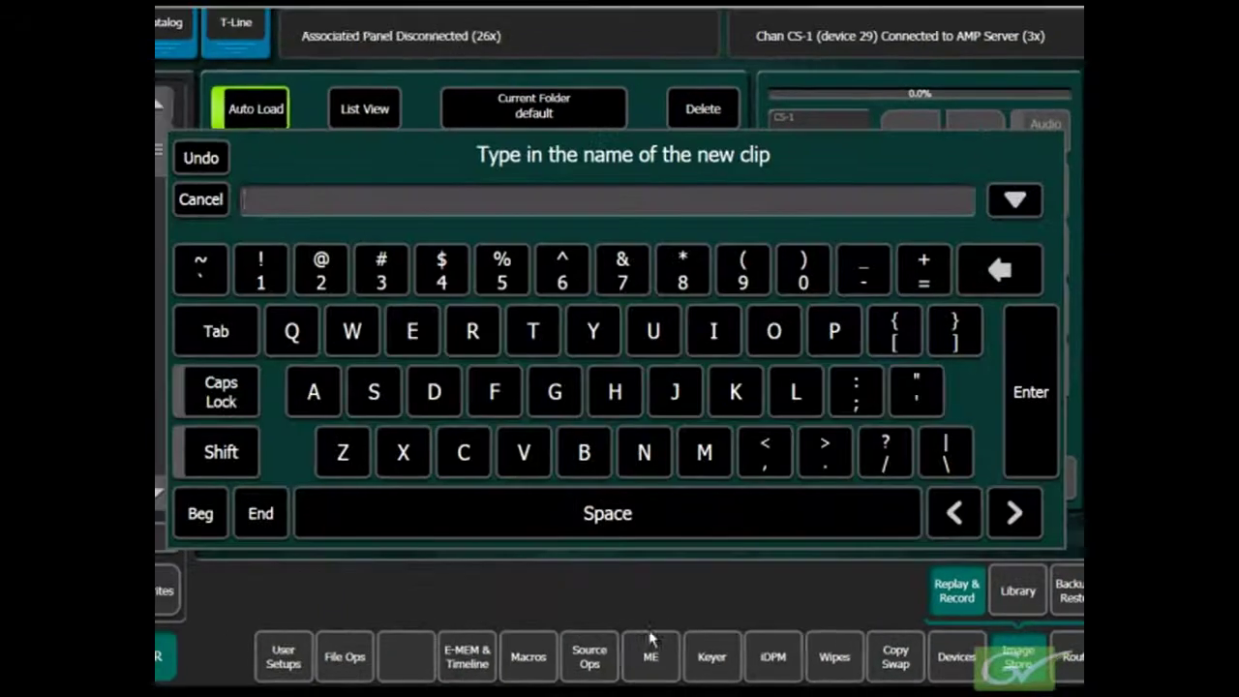
text(Reco)
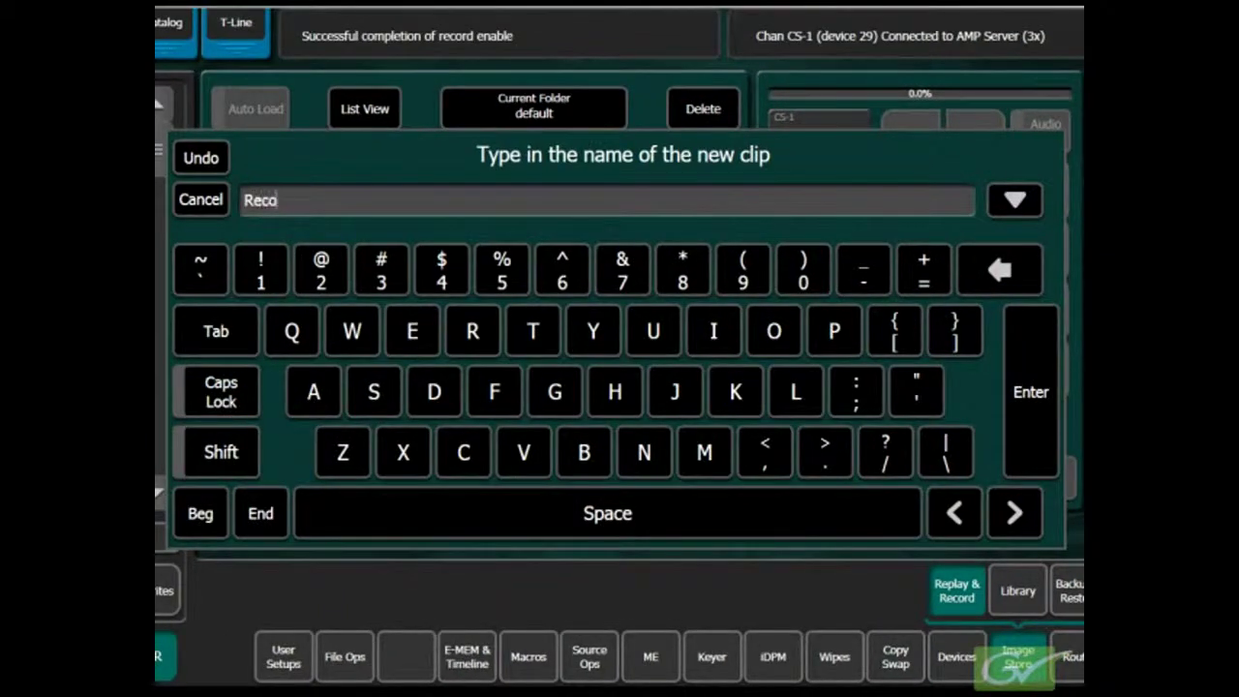
text(rd test)
key(Return)
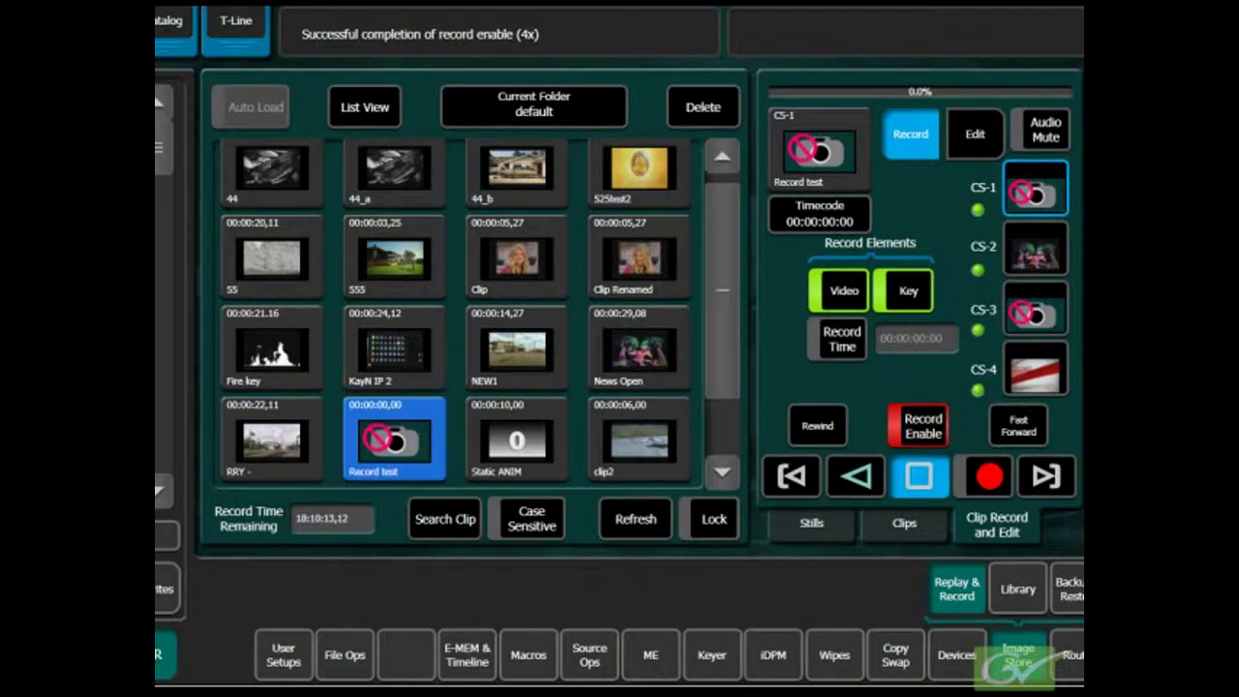
Step: Put the SAT HD source on aux bus 19, which feeds CS-1
click(591, 655)
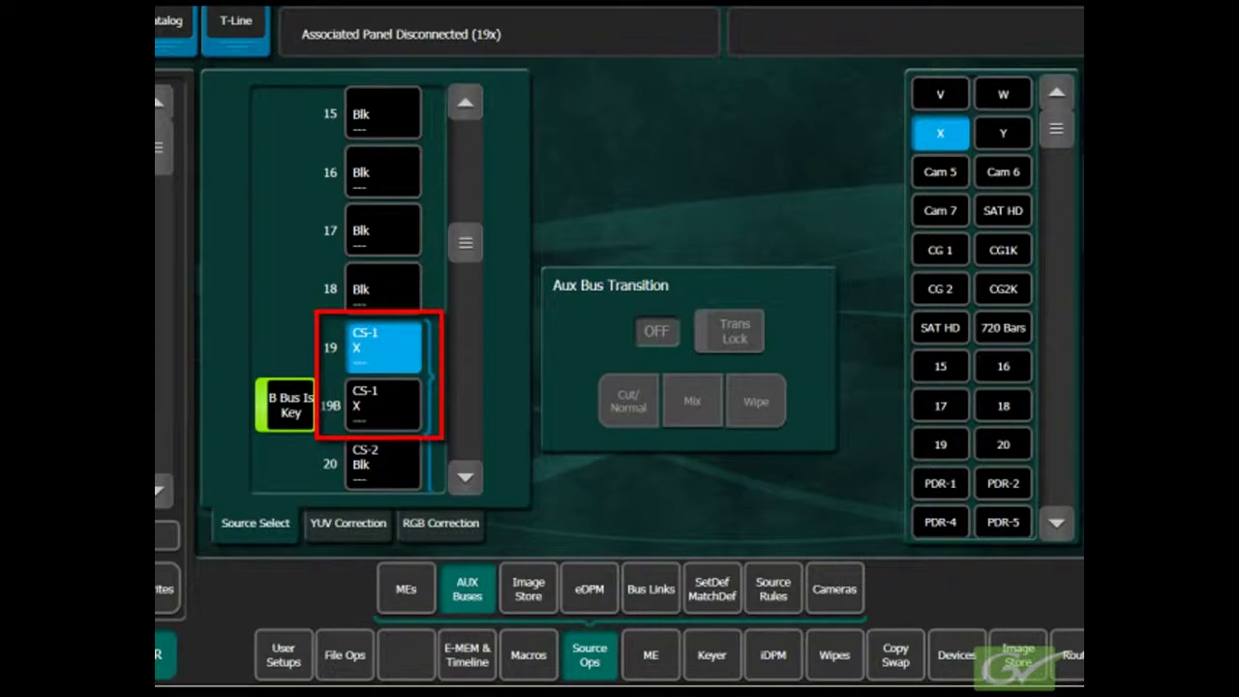
click(941, 329)
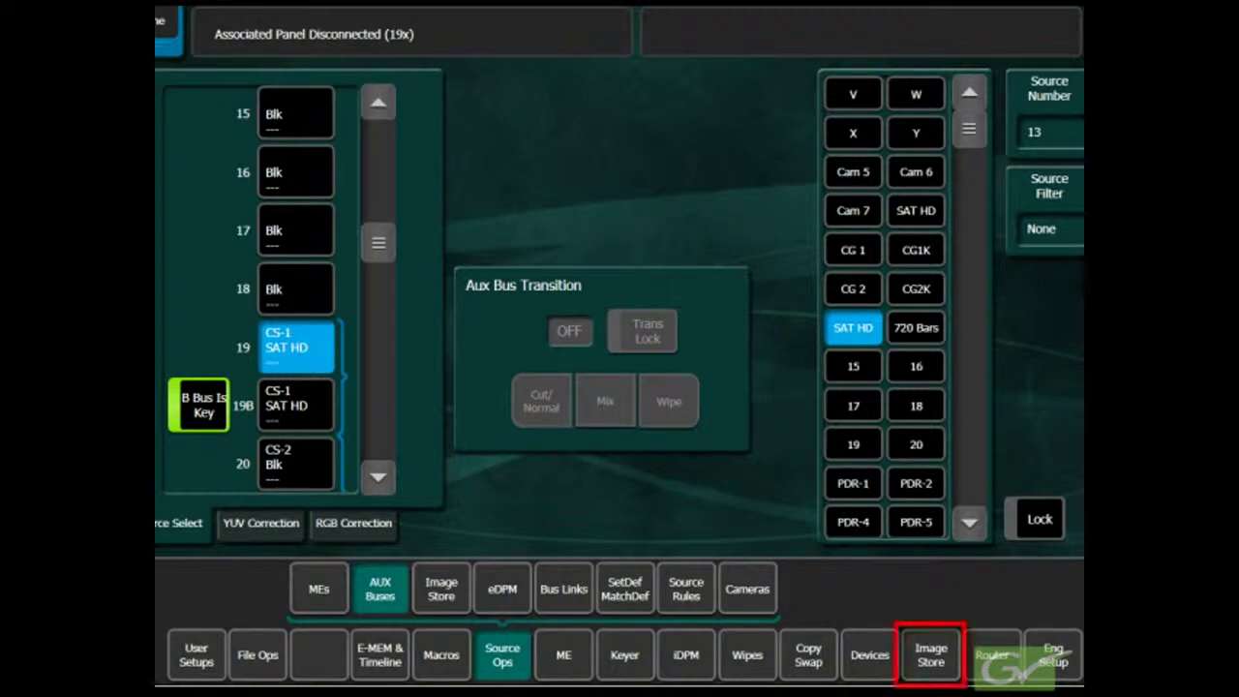
Step: Record a 00:00:12,08 Record test clip on CS-1 from Image Store, then load and play it
click(931, 655)
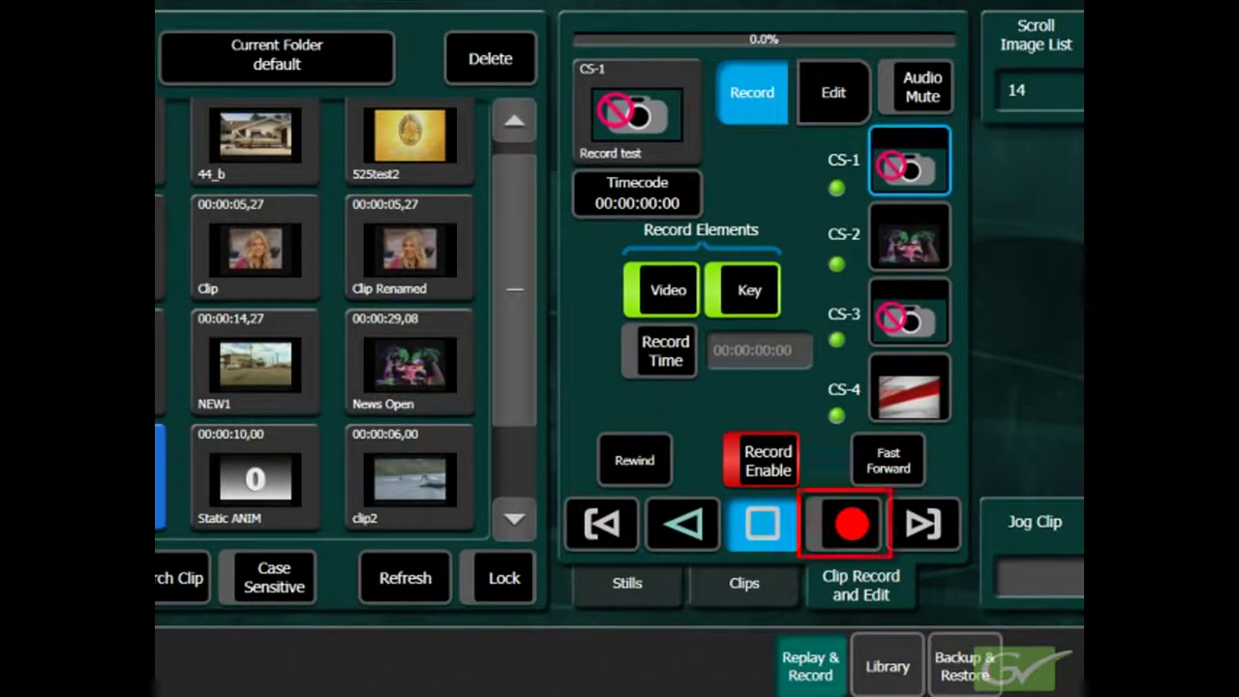
click(854, 525)
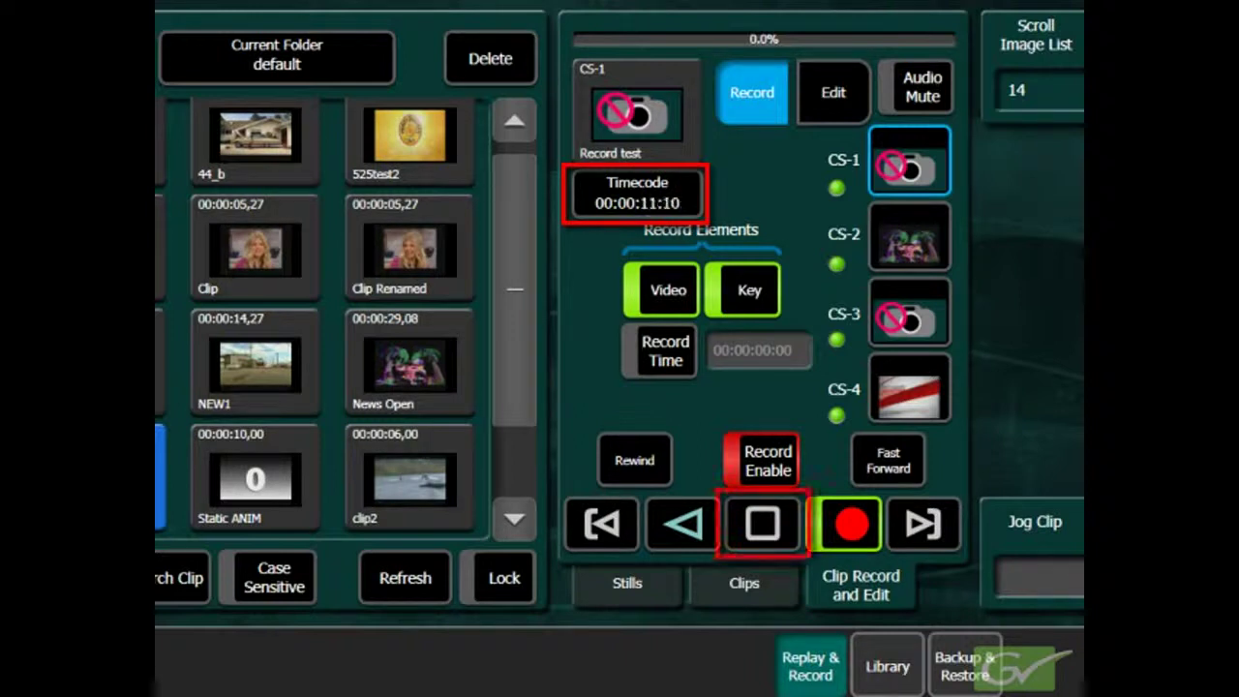
click(764, 526)
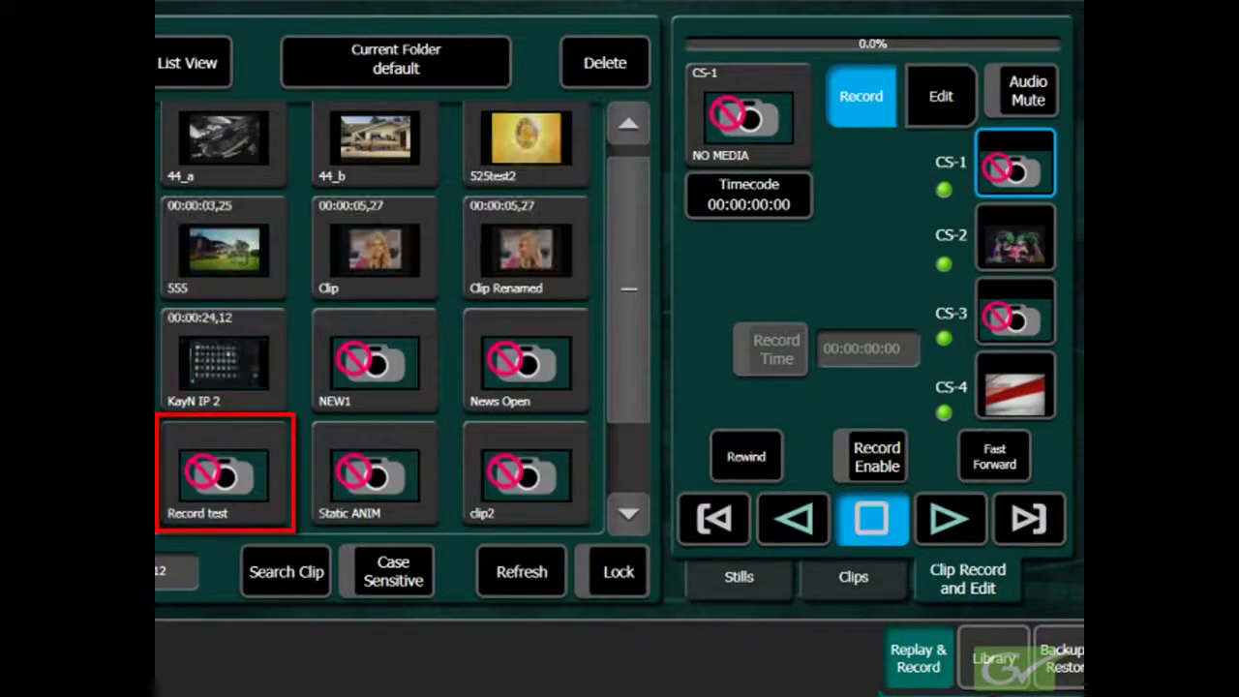
click(217, 476)
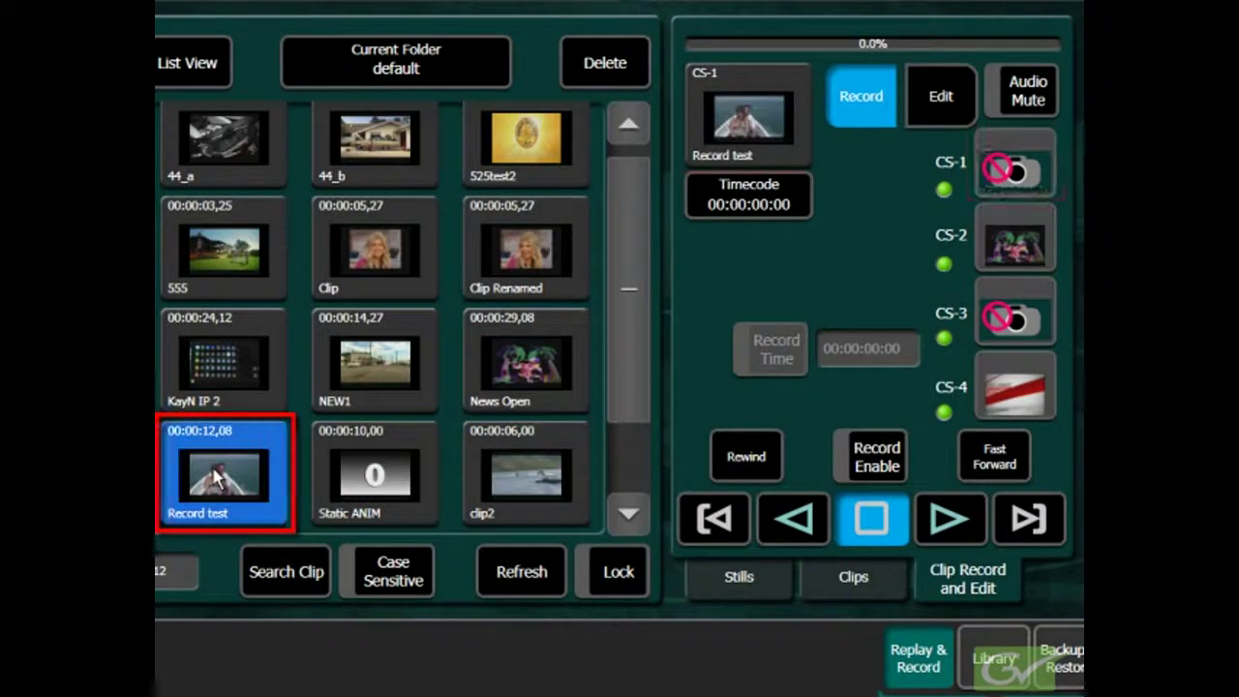
click(921, 526)
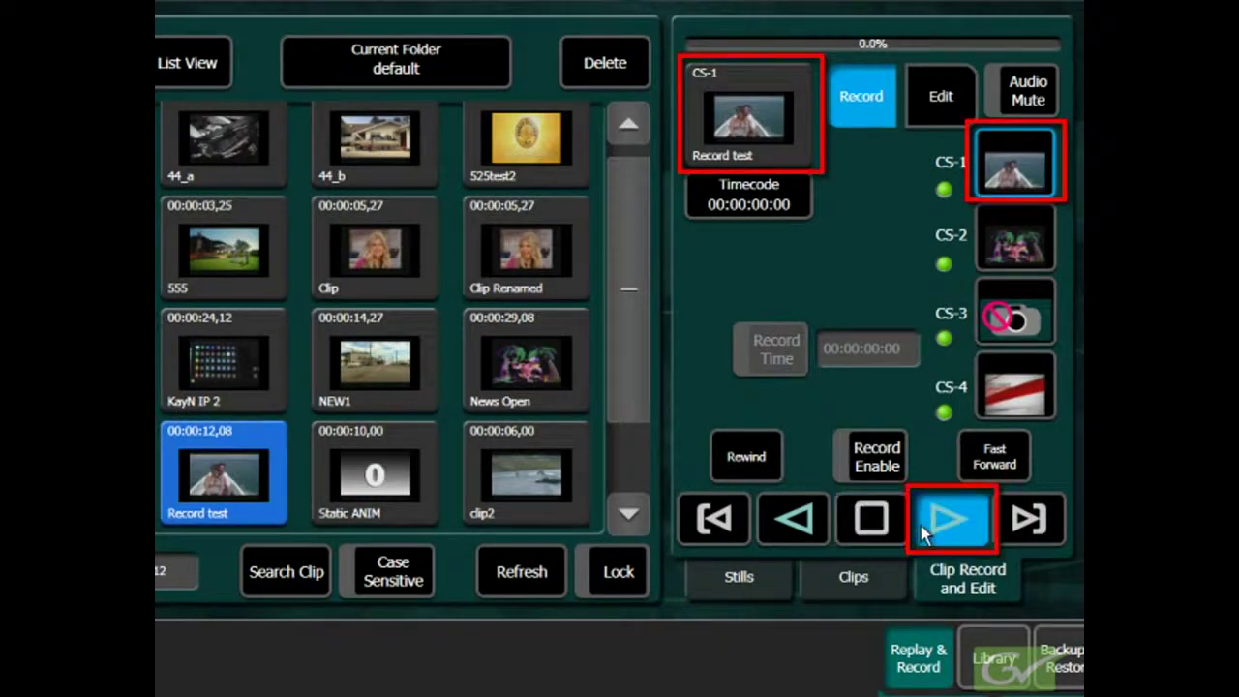